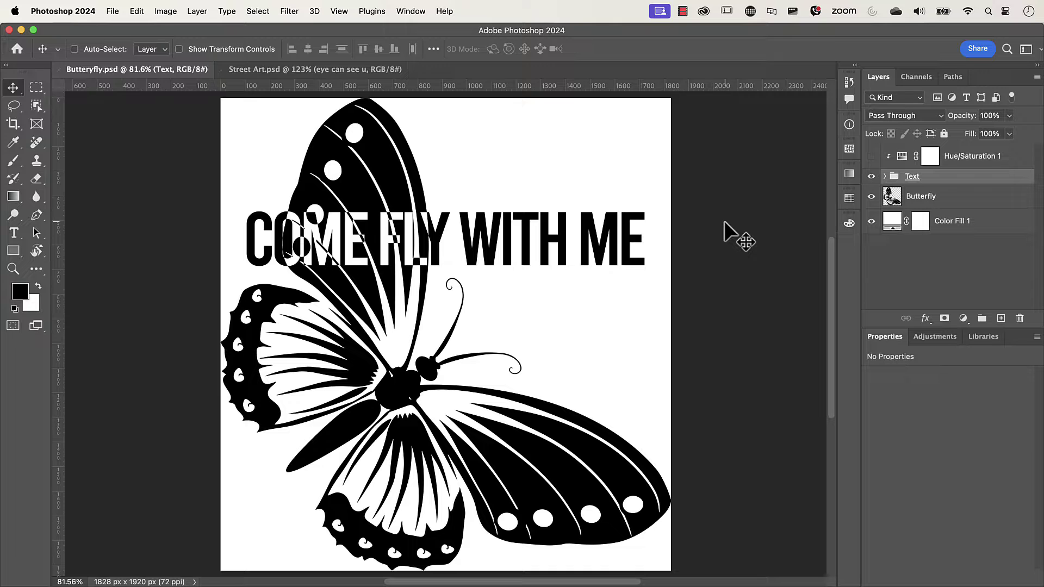
Move the COME FLY WITH ME text lower-left and reposition the EYE CAN SEE U text on the mural
{"action": "left_click_drag", "start_coordinate": [561, 239], "coordinate": [555, 295]}
{"action": "left_click_drag", "start_coordinate": [556, 295], "coordinate": [551, 337]}
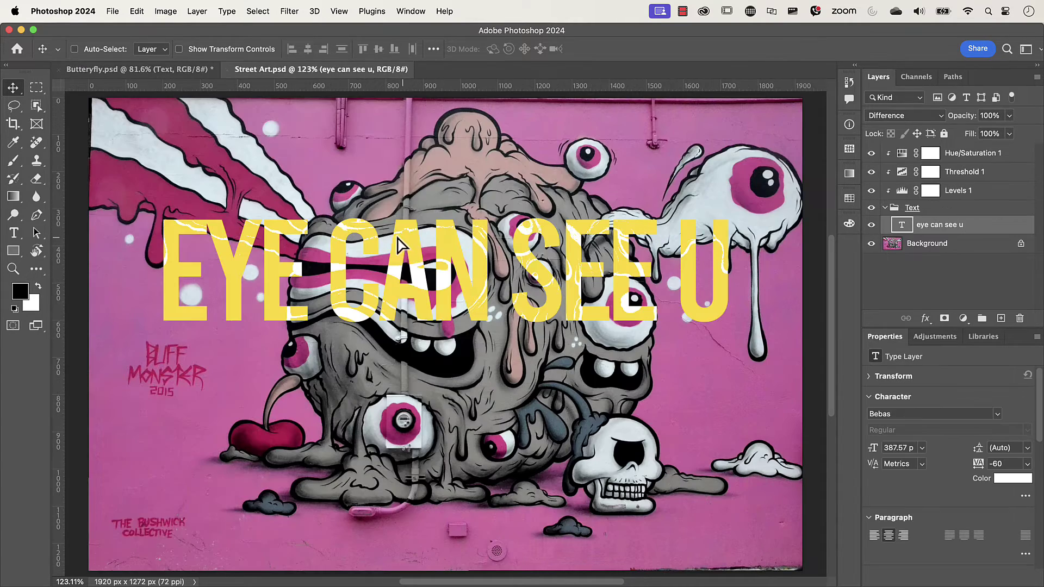
{"action": "left_click_drag", "start_coordinate": [400, 235], "coordinate": [440, 364]}
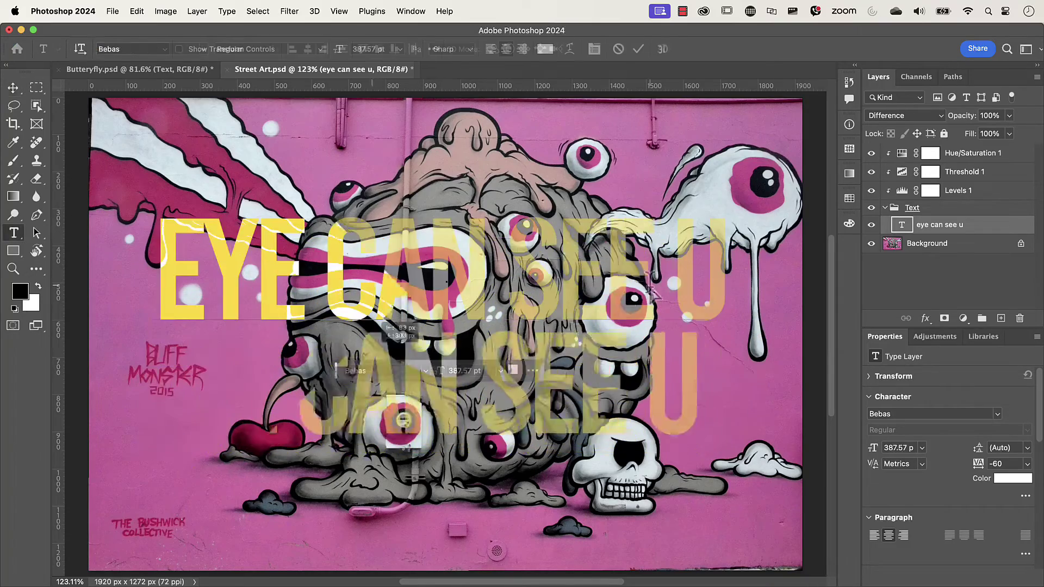
Delete SEE so the mural text reads EYE CAN U, then shift it into place
{"action": "key", "text": "BackSpace"}
{"action": "key", "text": "BackSpace"}
{"action": "key", "text": "BackSpace"}
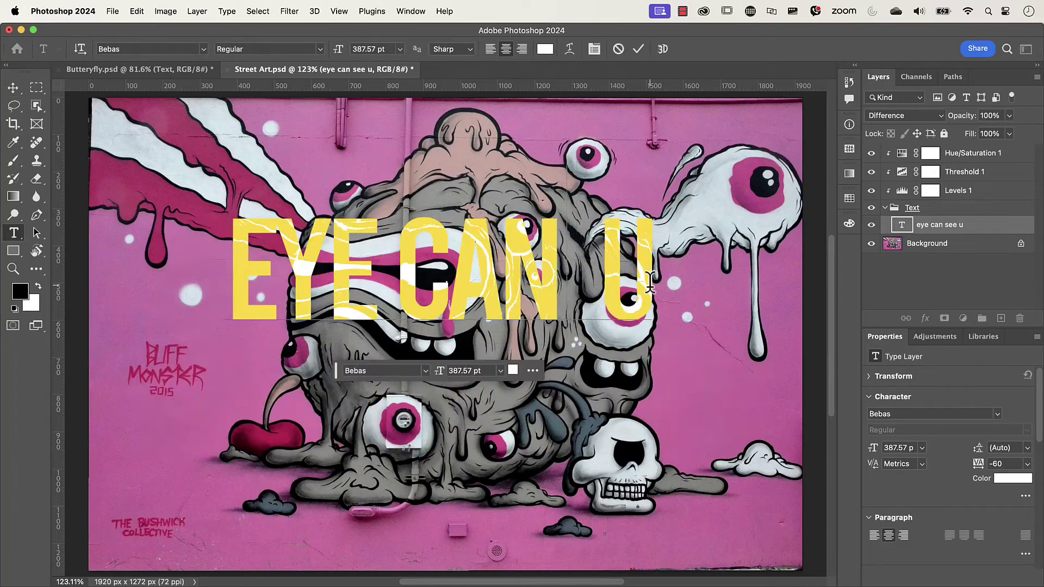
{"action": "key", "text": "BackSpace"}
{"action": "key", "text": "Escape"}
{"action": "key", "text": "v"}
{"action": "left_click_drag", "start_coordinate": [564, 250], "coordinate": [555, 288]}
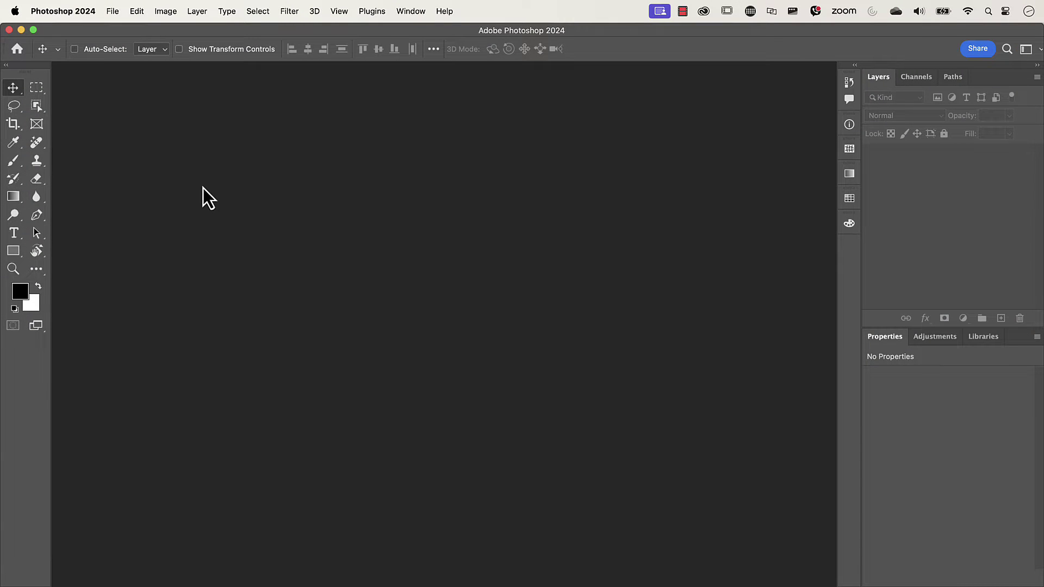
Open butterfly-6976709_1920.png from the Images folder and fit it to the window
{"action": "left_click", "coordinate": [112, 11]}
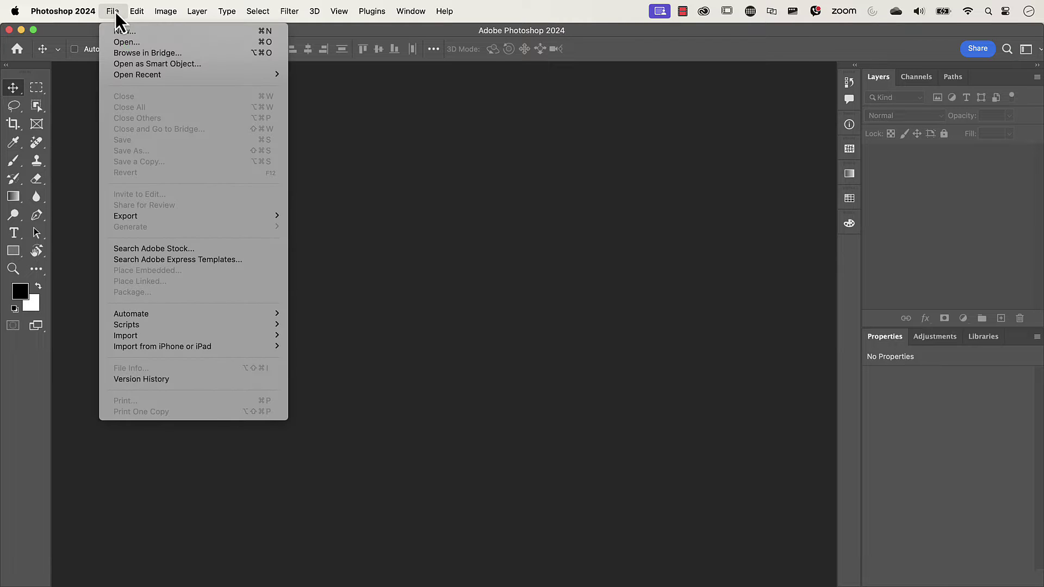
{"action": "left_click", "coordinate": [117, 43]}
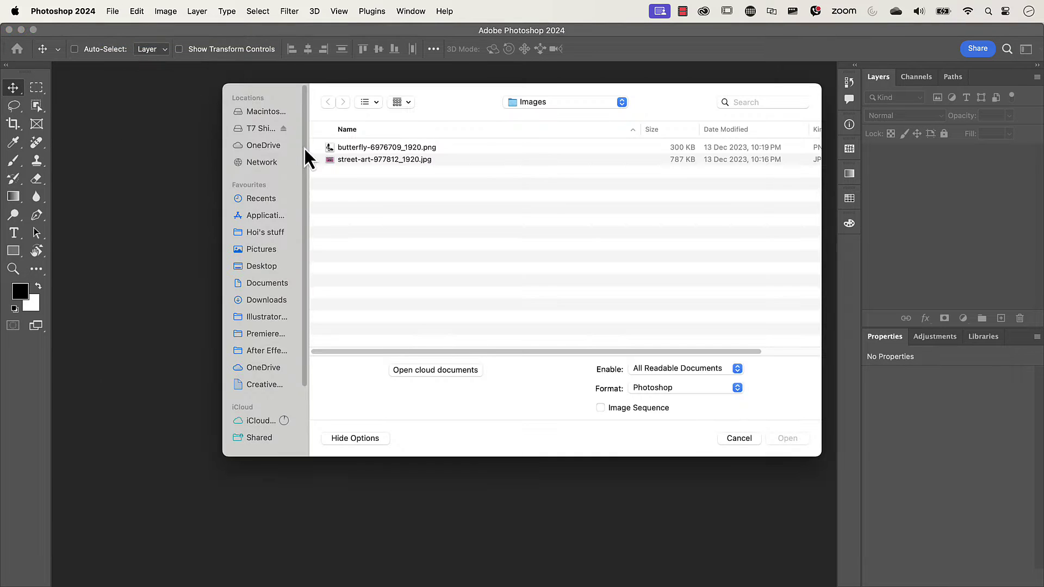
{"action": "double_click", "coordinate": [347, 149]}
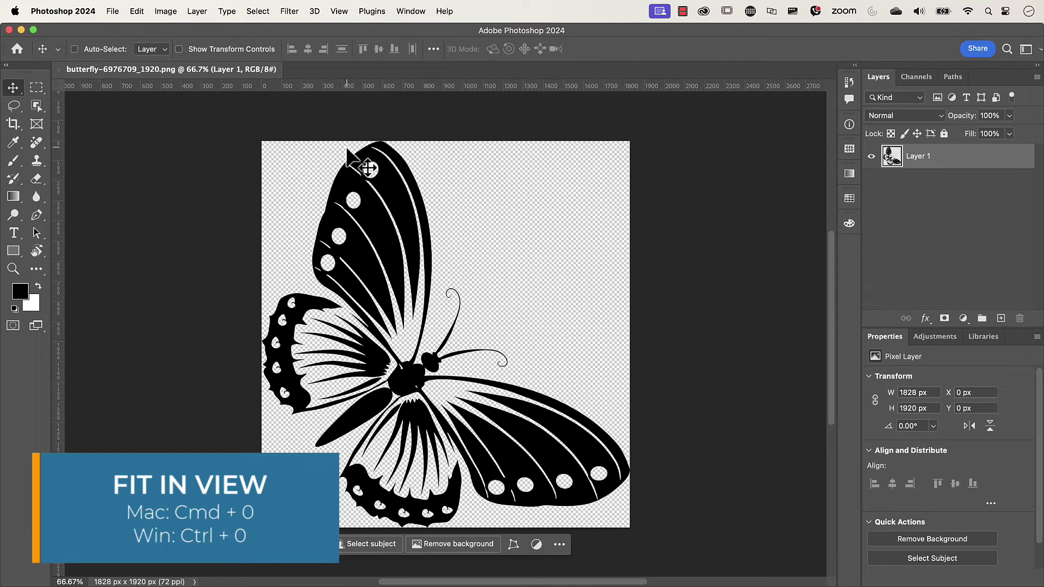
{"action": "key", "text": "super+0"}
{"action": "key", "text": "super+0"}
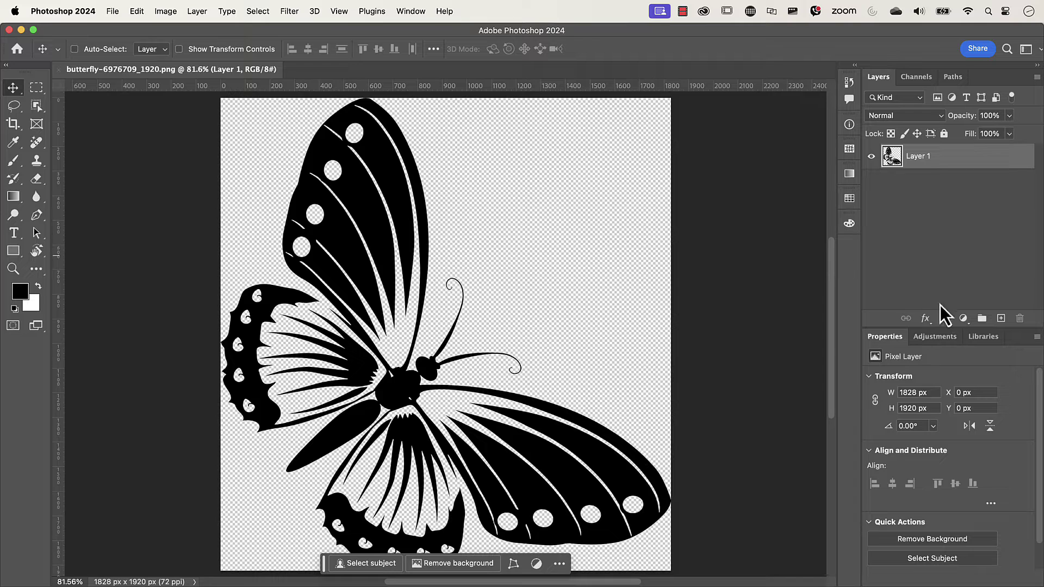
Add a white (#ffffff) Solid Color fill layer and drag it below the butterfly's Layer 1
{"action": "left_click", "coordinate": [963, 318]}
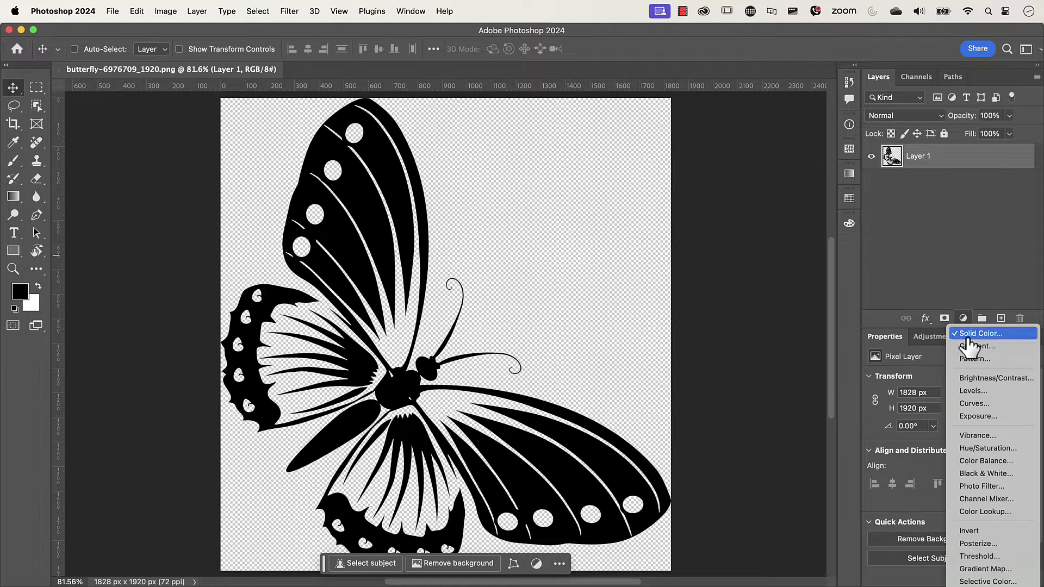
{"action": "left_click", "coordinate": [968, 334]}
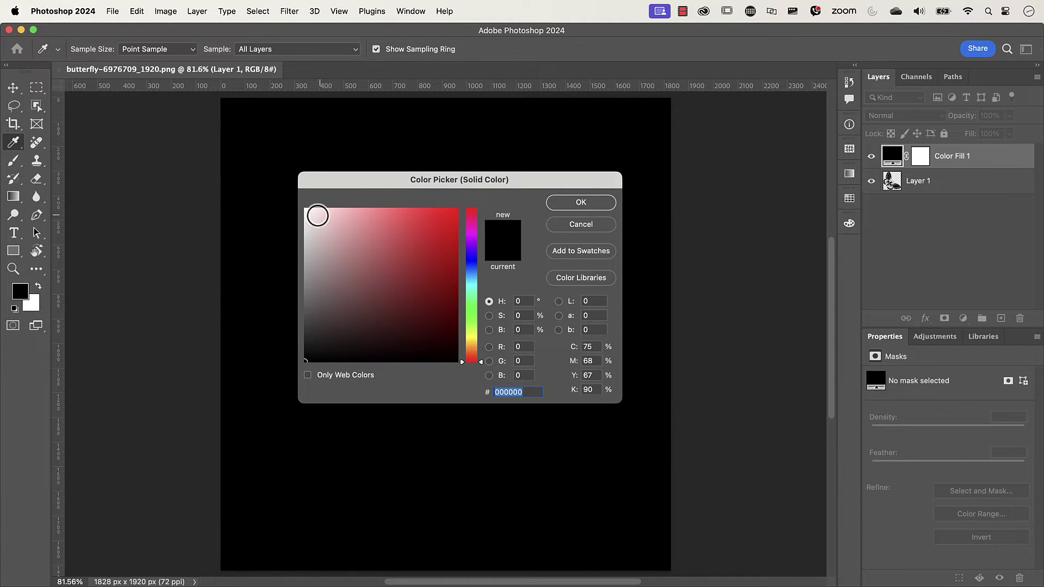
{"action": "left_click", "coordinate": [316, 217]}
{"action": "left_click_drag", "start_coordinate": [316, 217], "coordinate": [240, 196]}
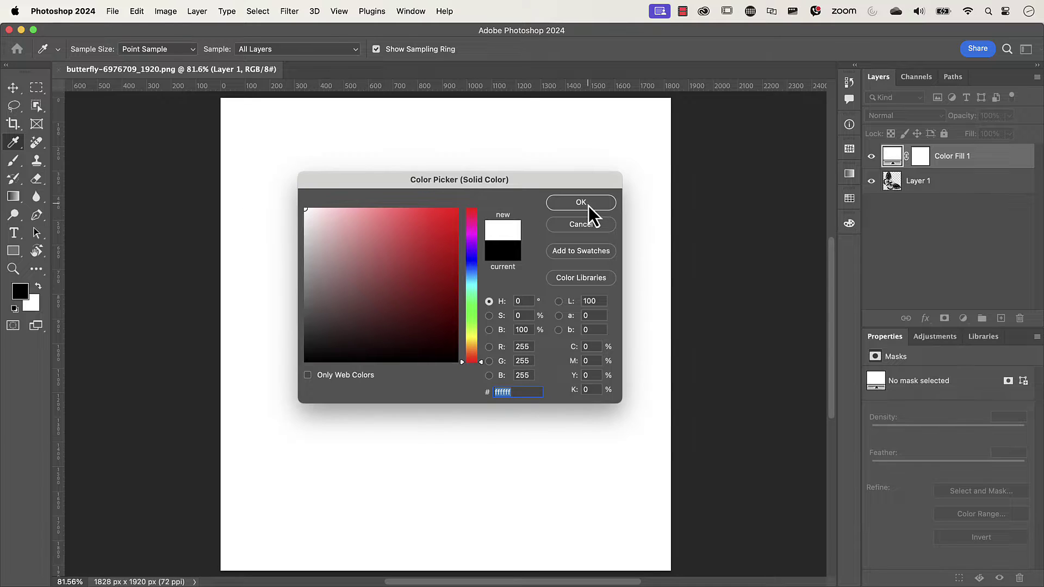
{"action": "left_click", "coordinate": [588, 206]}
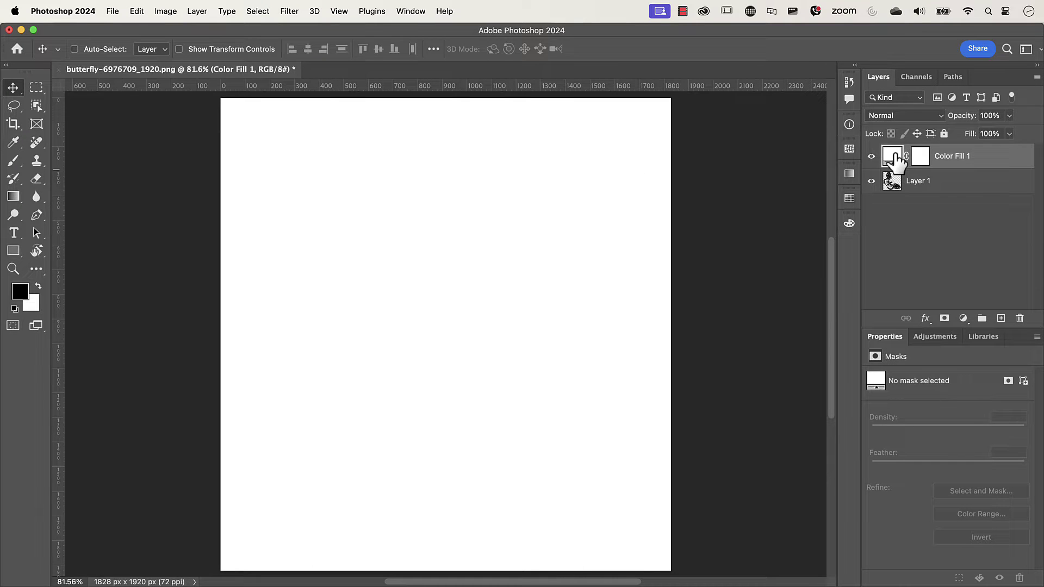
{"action": "left_click_drag", "start_coordinate": [896, 161], "coordinate": [892, 194]}
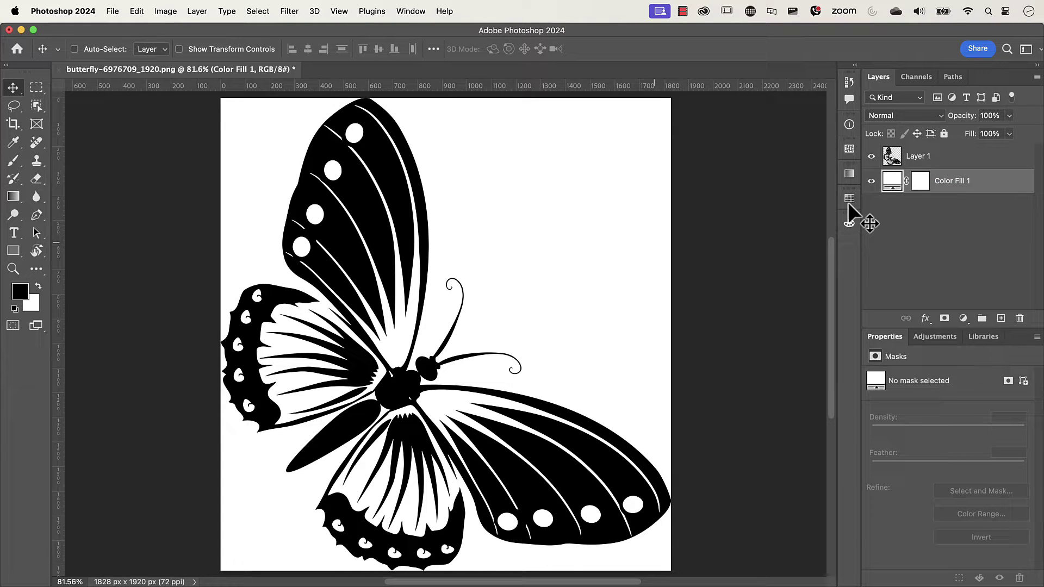
Start a Bebas 61 pt text layer at the butterfly's upper left, type 'COME FLY WIT' and select it
{"action": "left_click", "coordinate": [13, 234]}
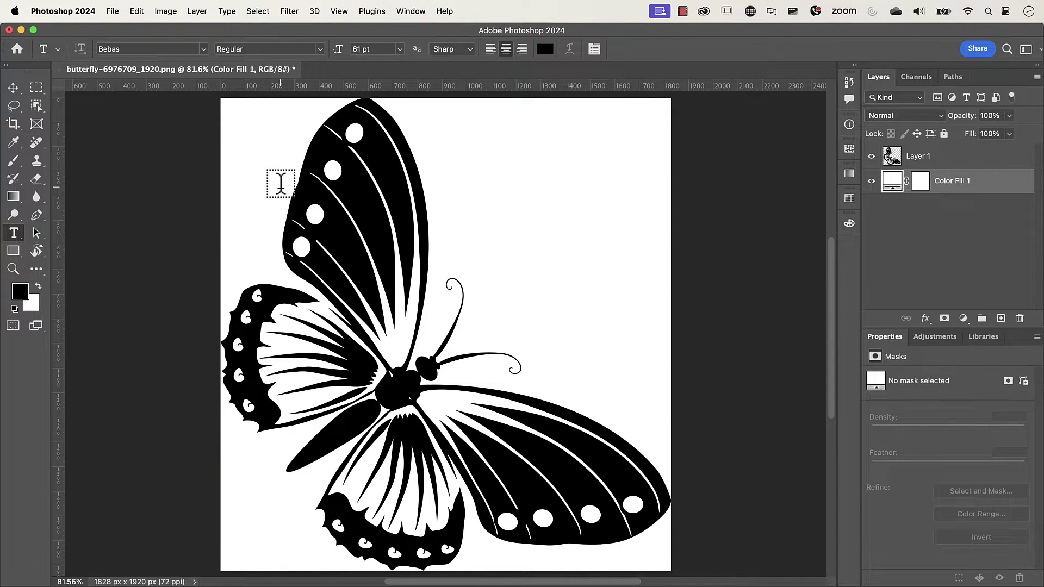
{"action": "left_click", "coordinate": [280, 184]}
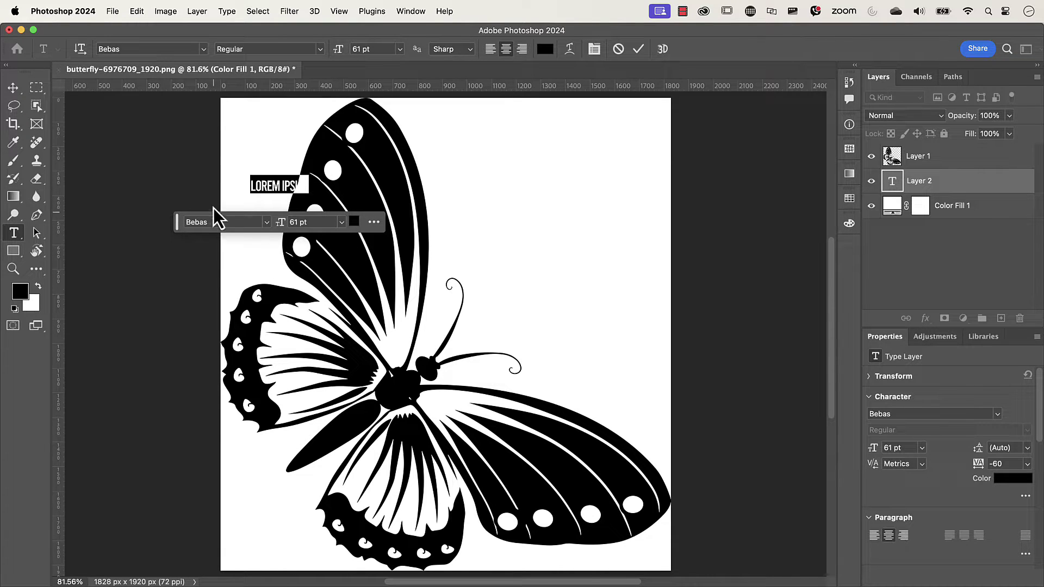
{"action": "left_click", "coordinate": [414, 15]}
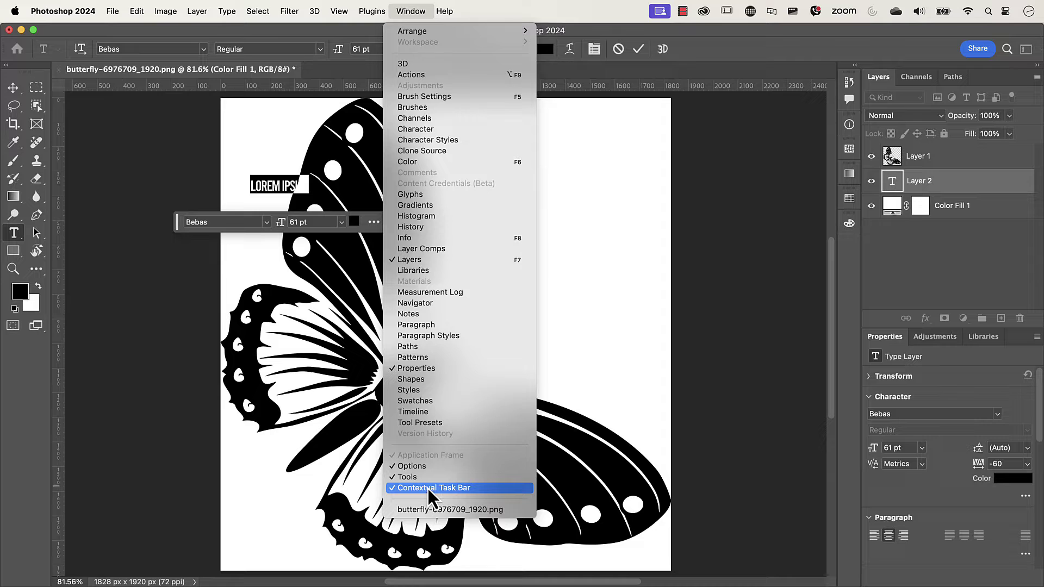
{"action": "left_click", "coordinate": [332, 34]}
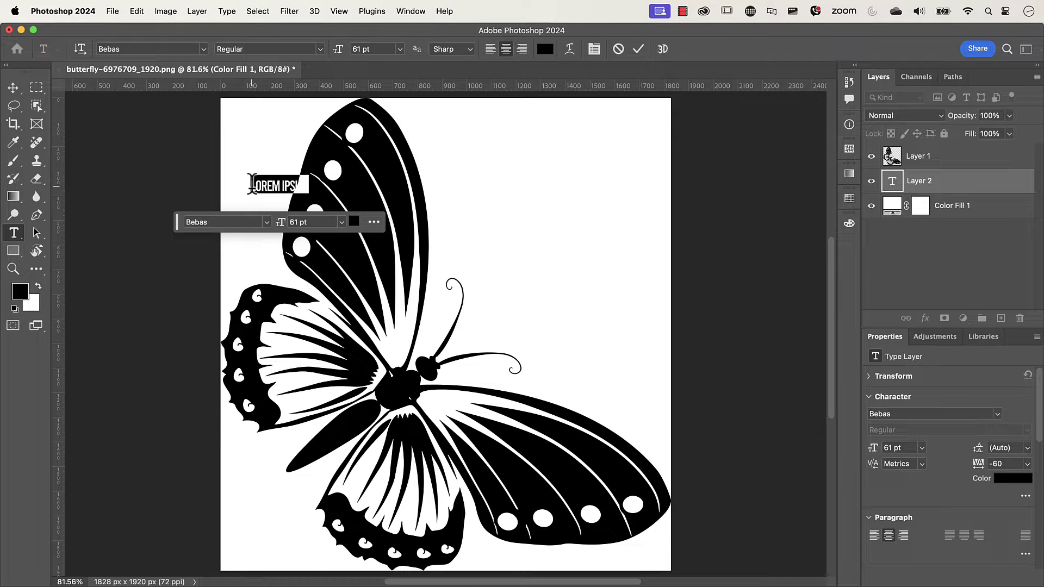
{"action": "type", "text": "COME FLY"}
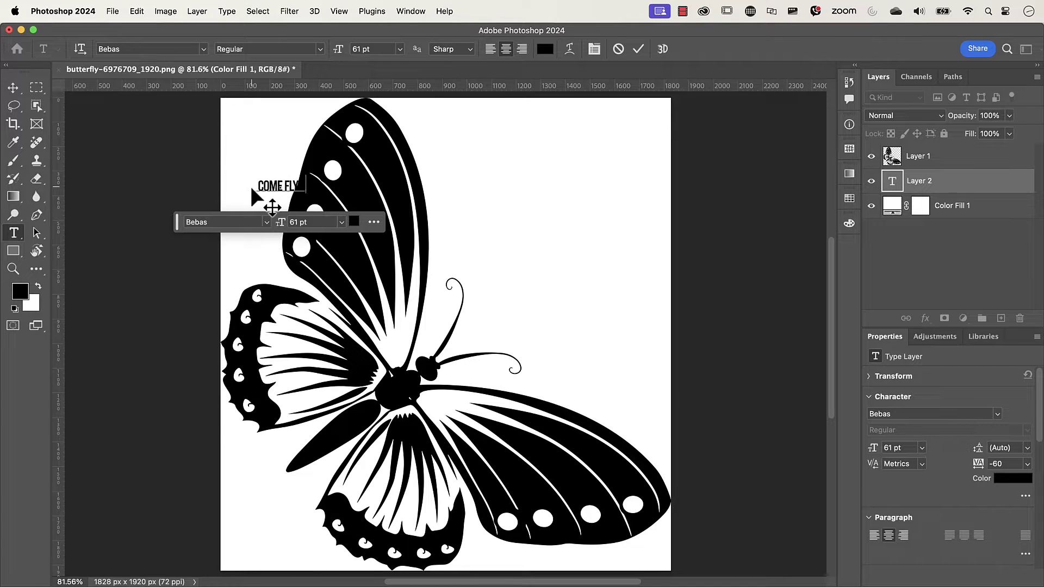
{"action": "type", "text": " WIT"}
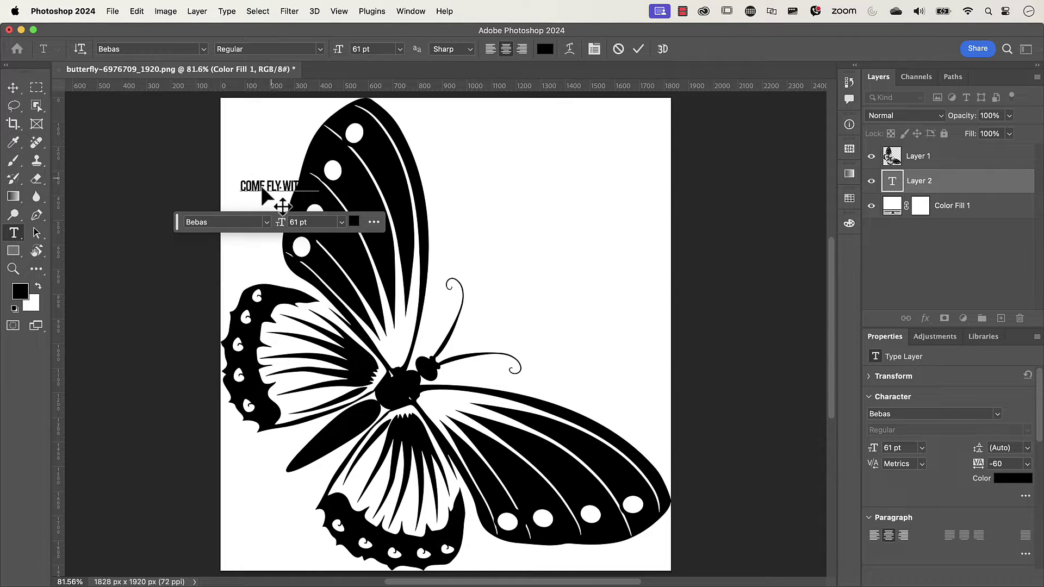
{"action": "left_click_drag", "start_coordinate": [320, 181], "coordinate": [240, 178]}
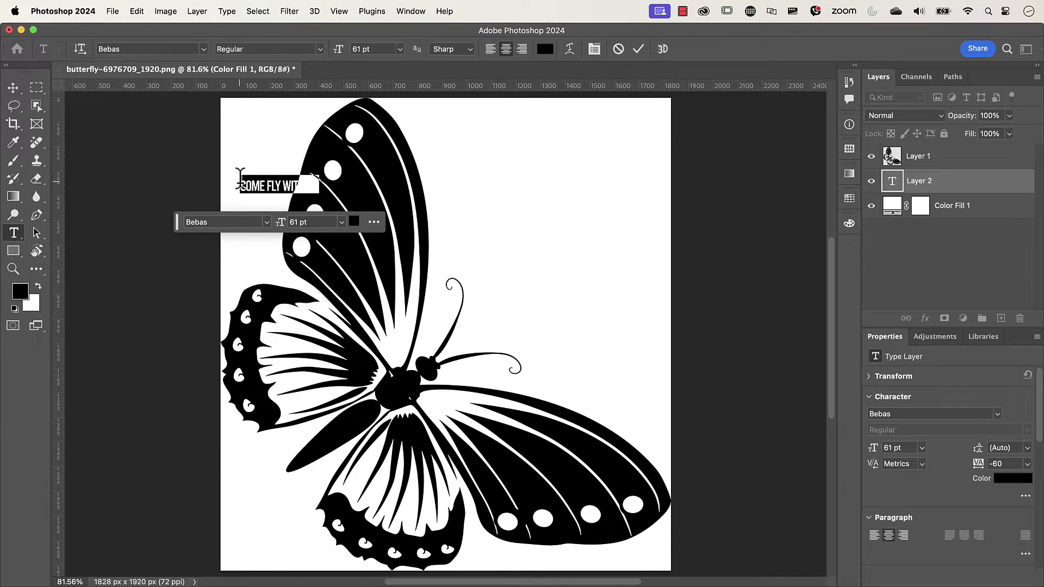
Make the selected text white and enlarge it to 215 pt, then commit
{"action": "left_click", "coordinate": [354, 221]}
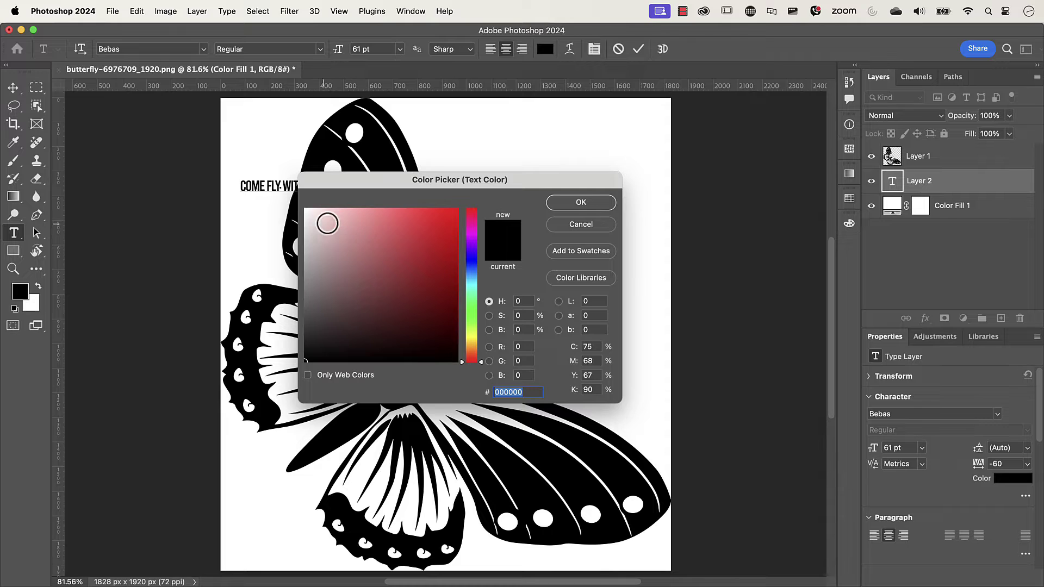
{"action": "left_click_drag", "start_coordinate": [327, 223], "coordinate": [285, 199]}
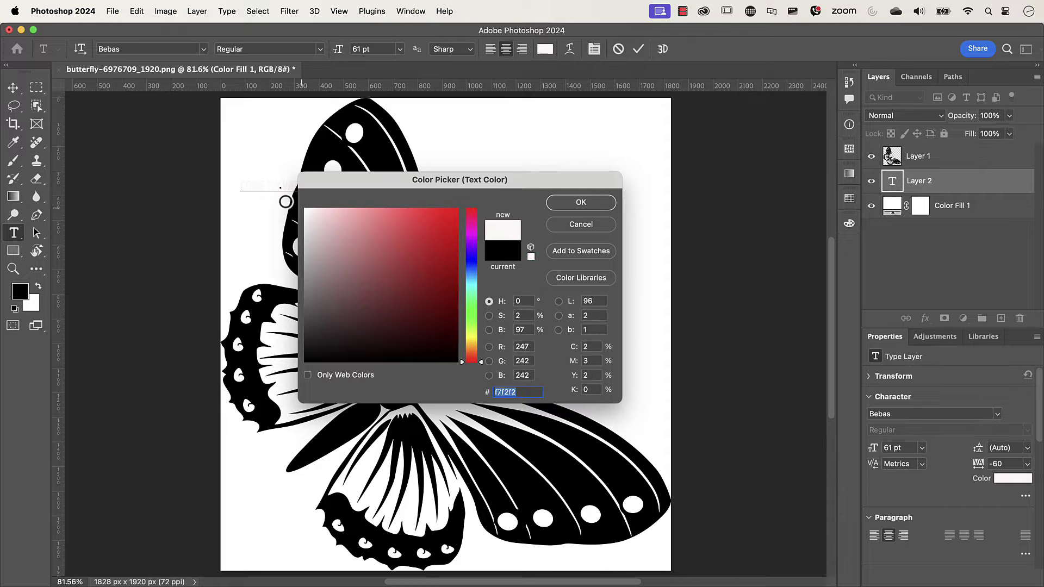
{"action": "left_click", "coordinate": [579, 209]}
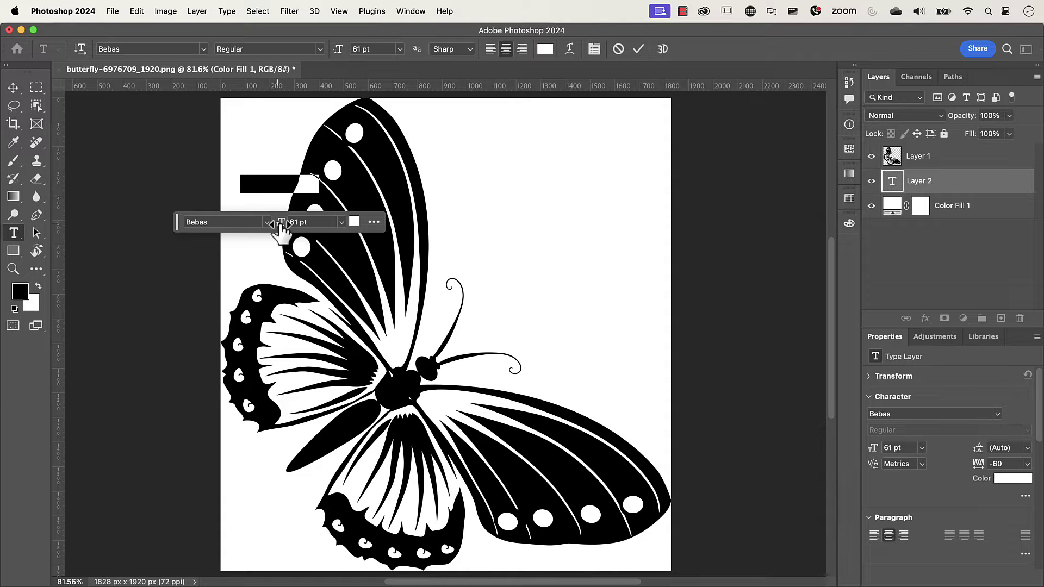
{"action": "left_click_drag", "start_coordinate": [282, 227], "coordinate": [370, 235]}
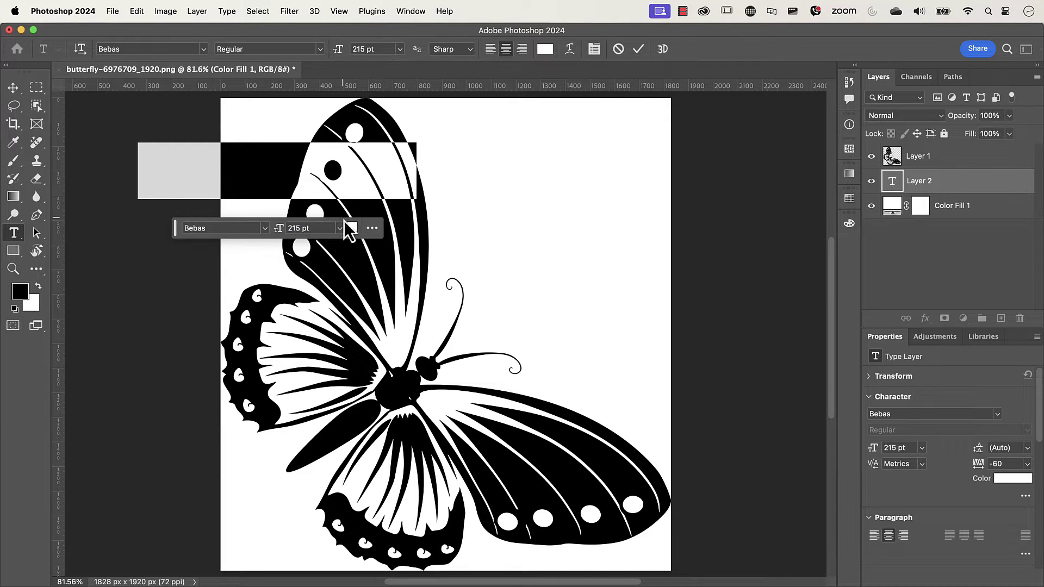
{"action": "left_click", "coordinate": [637, 53]}
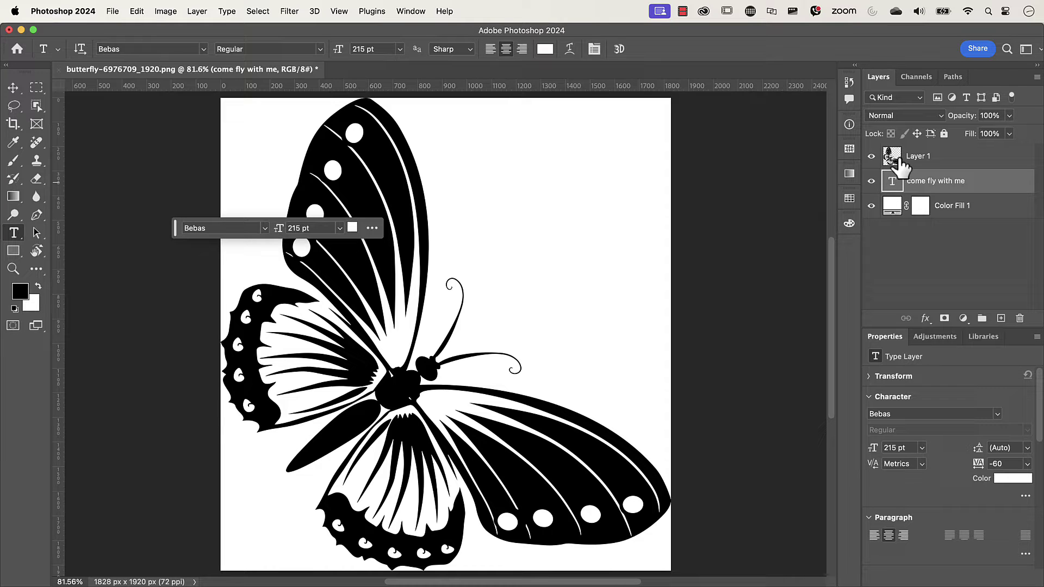
Move the text layer above the butterfly and drag the headline fully onto the page
{"action": "left_click_drag", "start_coordinate": [896, 189], "coordinate": [895, 146]}
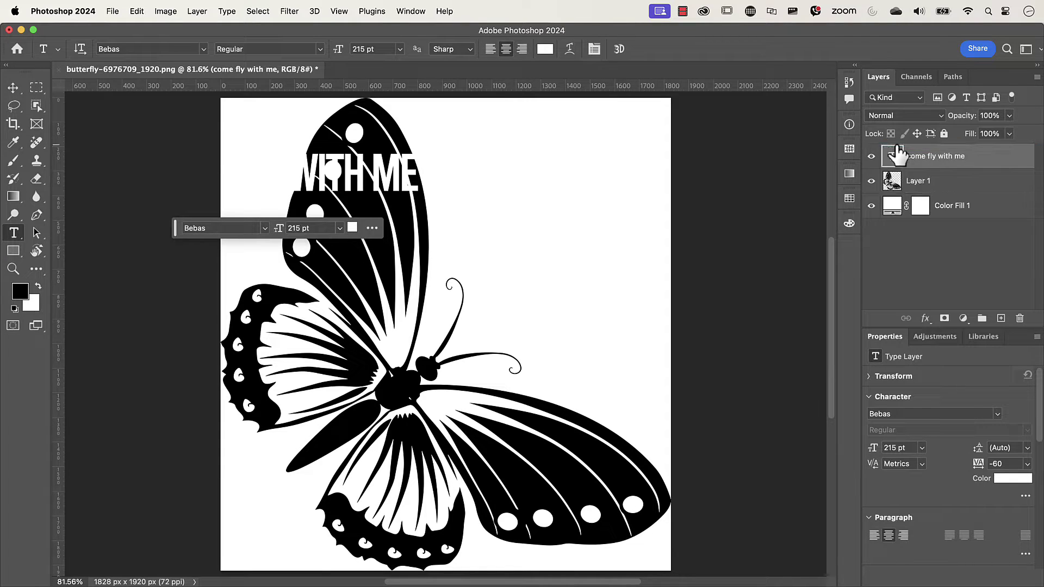
{"action": "left_click", "coordinate": [14, 90]}
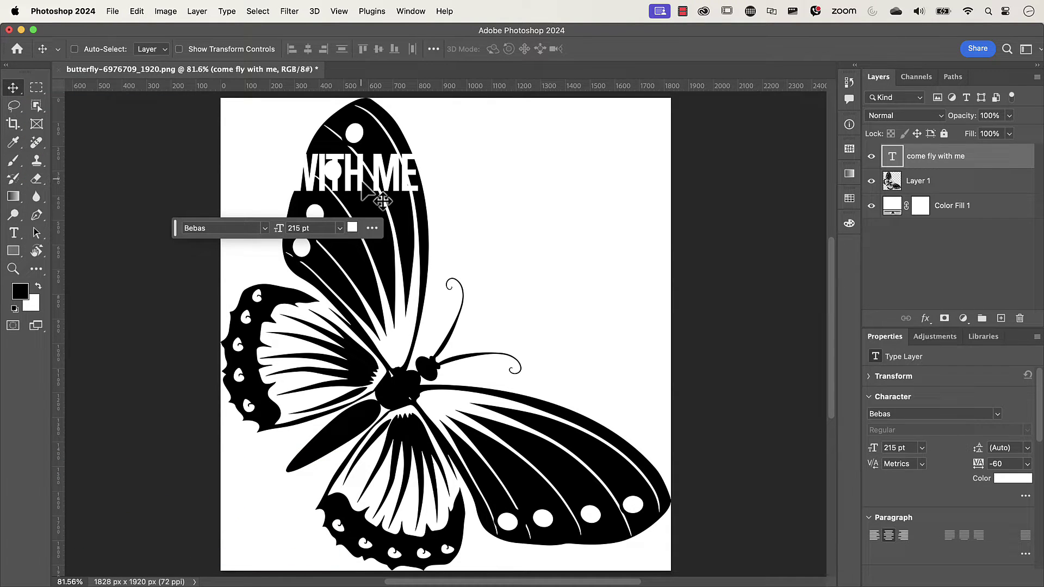
{"action": "left_click_drag", "start_coordinate": [380, 201], "coordinate": [488, 206]}
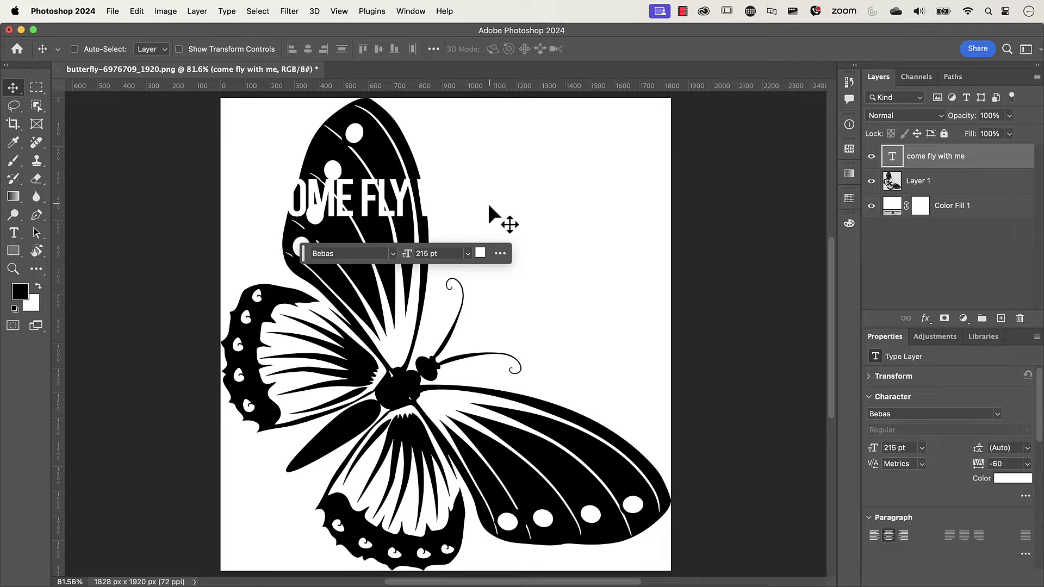
{"action": "left_click", "coordinate": [895, 119]}
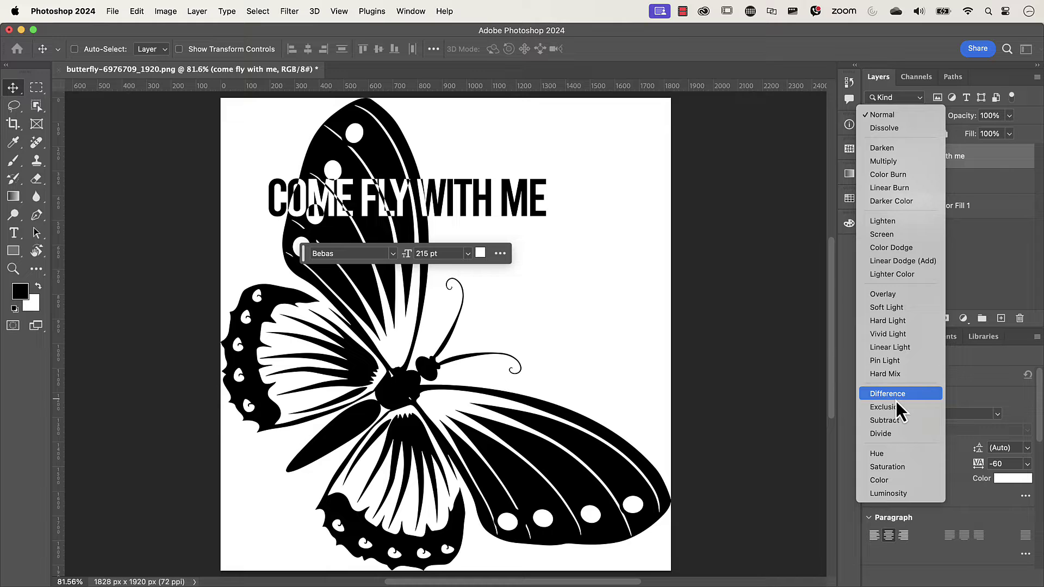
Set the COME FLY WITH ME text layer's blend mode to Difference
{"action": "left_click", "coordinate": [896, 400]}
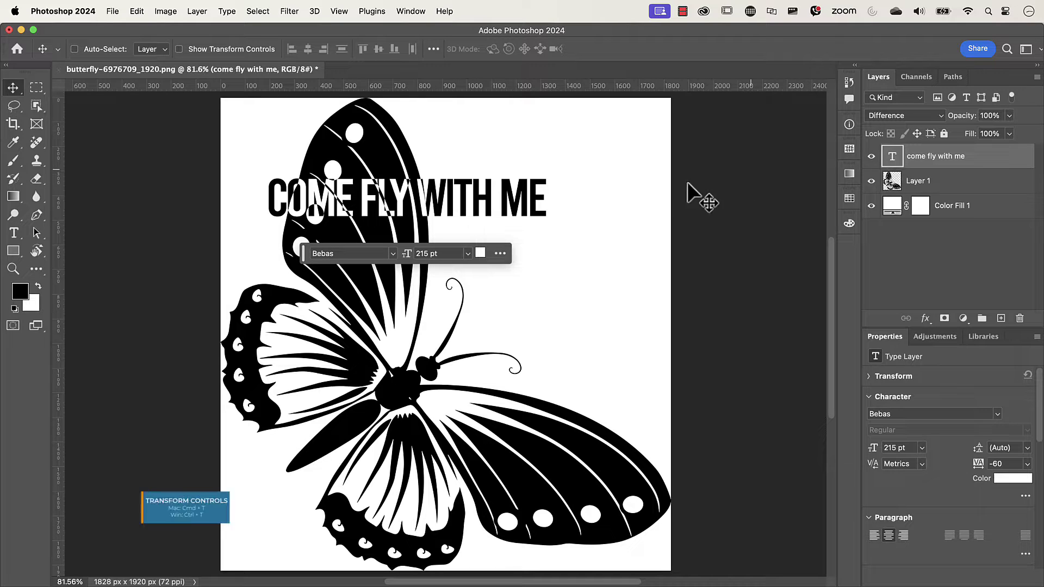
Scale the headline about 141% to roughly 303 pt and move it across the butterfly's upper wing
{"action": "key", "text": "super+t"}
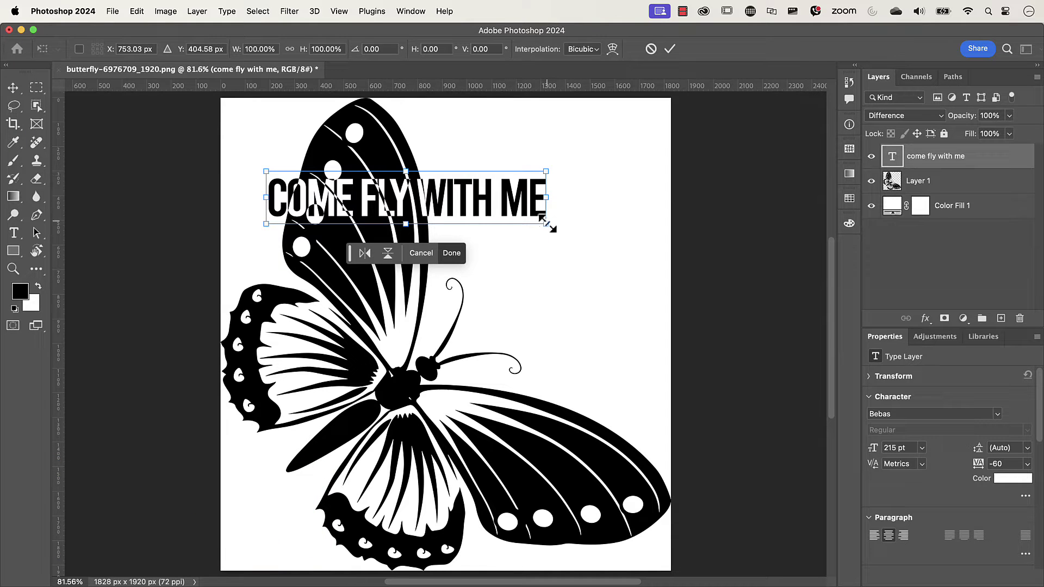
{"action": "left_click_drag", "start_coordinate": [547, 224], "coordinate": [651, 297]}
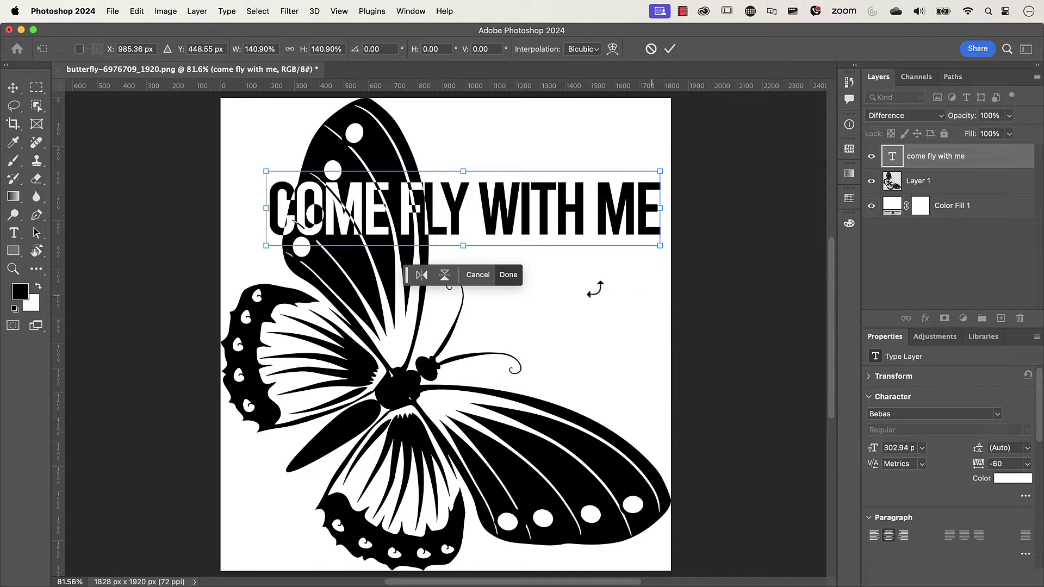
{"action": "left_click", "coordinate": [511, 277]}
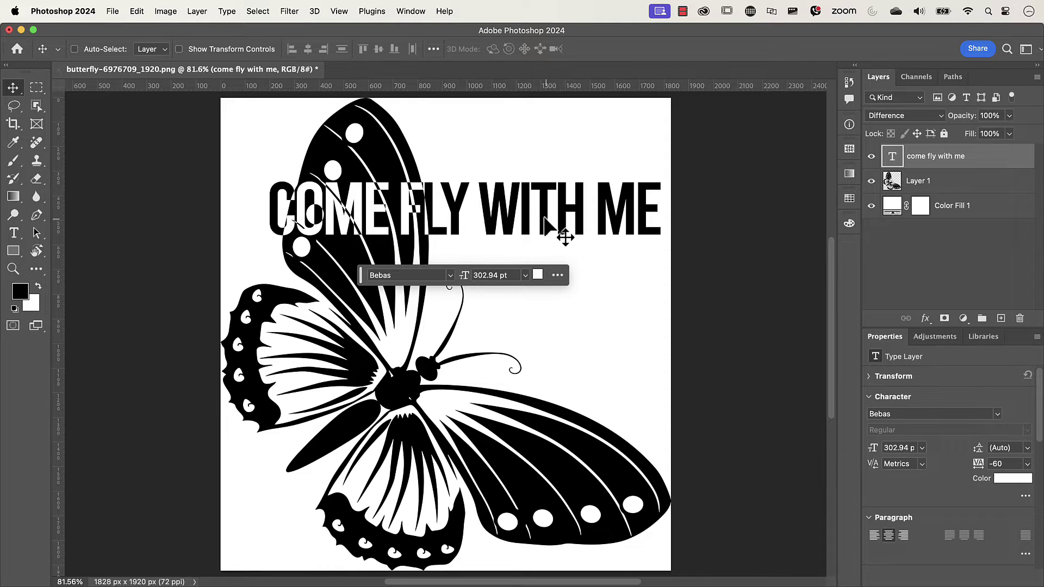
{"action": "mouse_move", "coordinate": [546, 218]}
{"action": "left_mouse_down"}
{"action": "mouse_move", "coordinate": [504, 224]}
{"action": "mouse_move", "coordinate": [549, 228]}
{"action": "mouse_move", "coordinate": [500, 221]}
{"action": "mouse_move", "coordinate": [541, 243]}
{"action": "mouse_move", "coordinate": [530, 305]}
{"action": "mouse_move", "coordinate": [541, 316]}
{"action": "mouse_move", "coordinate": [550, 211]}
{"action": "left_mouse_up"}
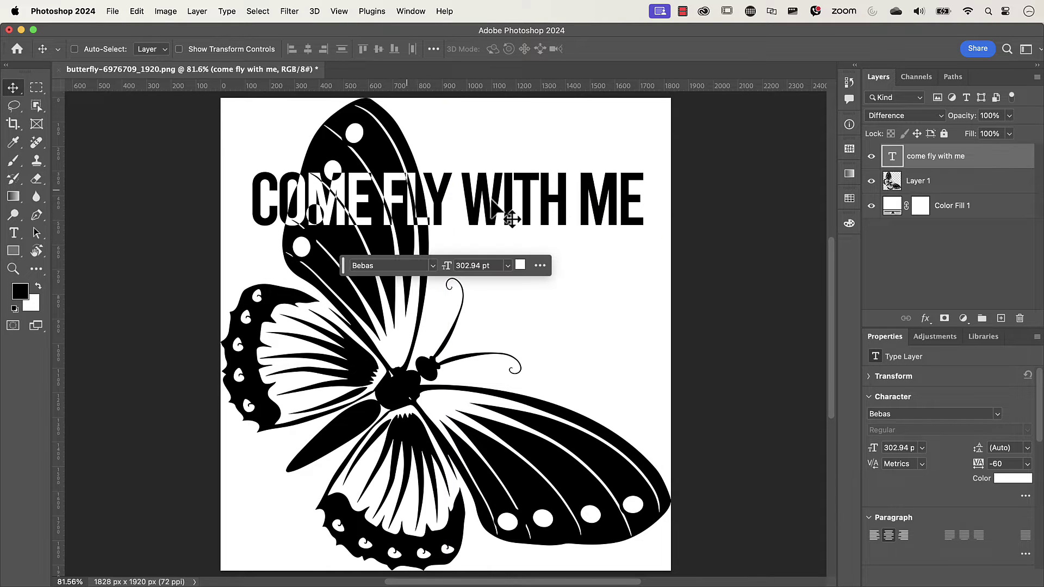
{"action": "left_click_drag", "start_coordinate": [445, 221], "coordinate": [432, 248]}
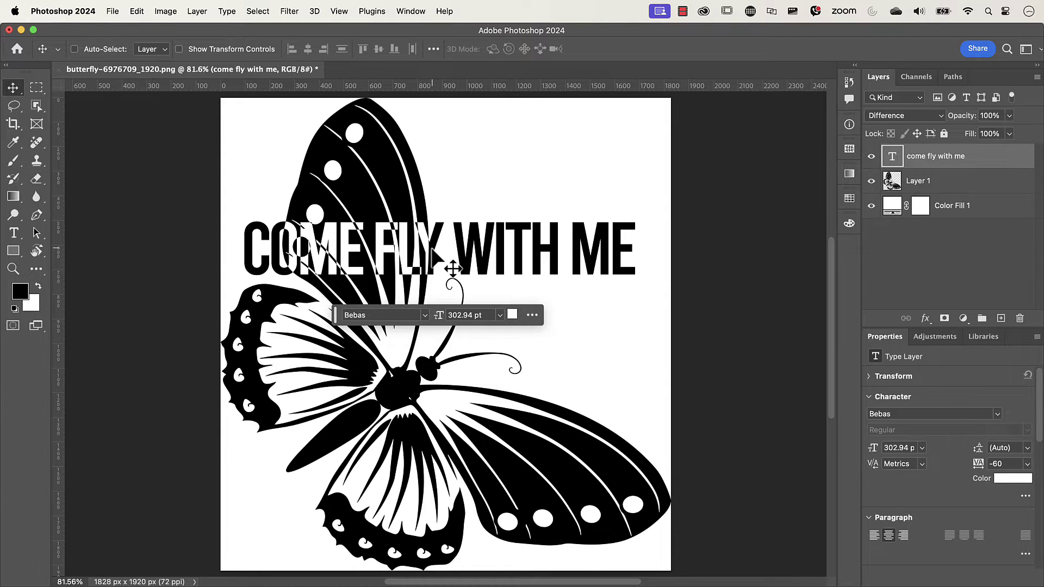
{"action": "double_click", "coordinate": [574, 250]}
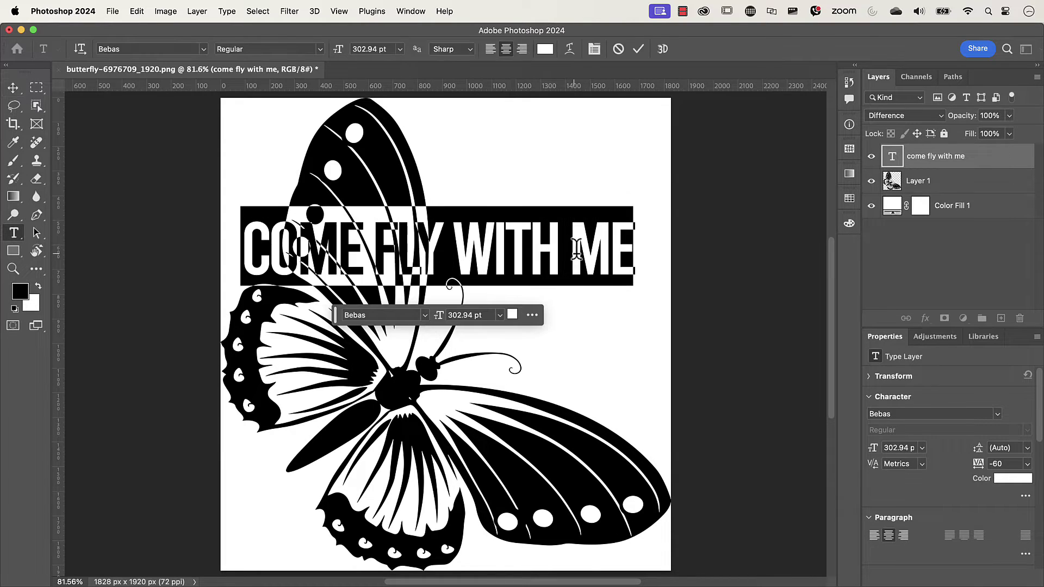
Replace ME with YOU so it reads 'COME FLY WITH YOU', then nudge it slightly higher
{"action": "left_click", "coordinate": [576, 249]}
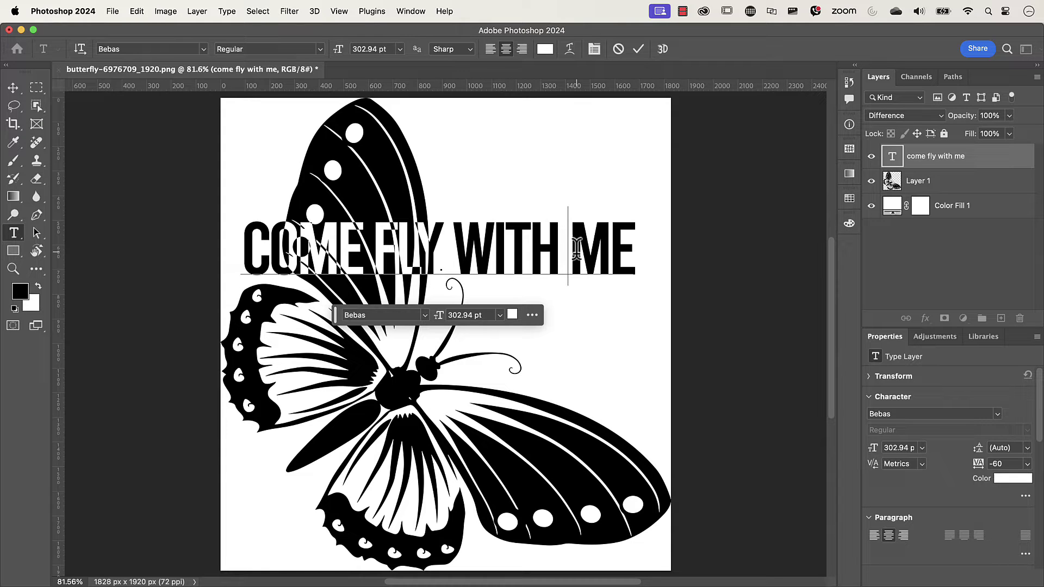
{"action": "key", "text": "shift+Right"}
{"action": "key", "text": "shift+Right"}
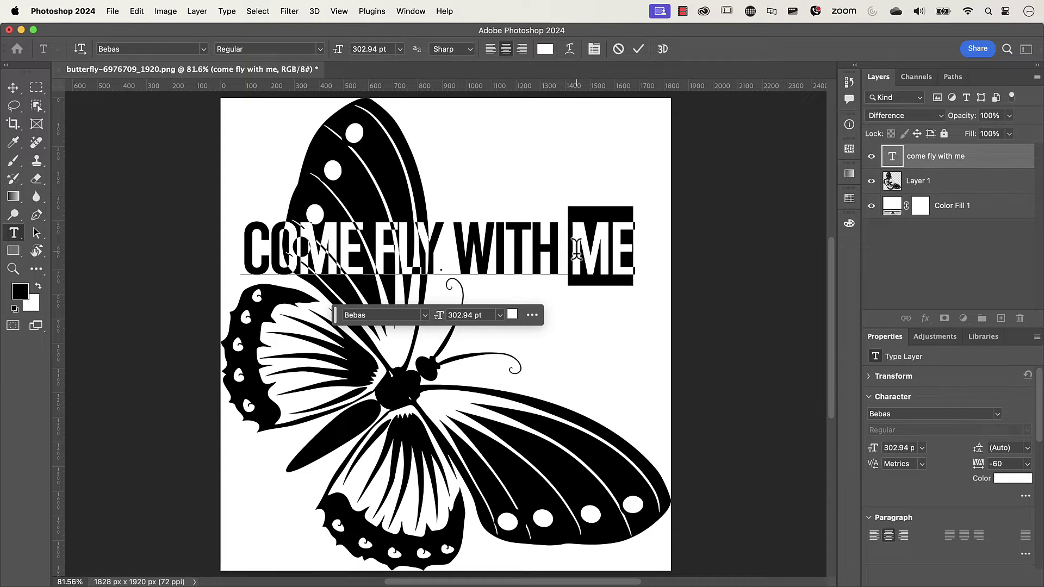
{"action": "type", "text": "YOU"}
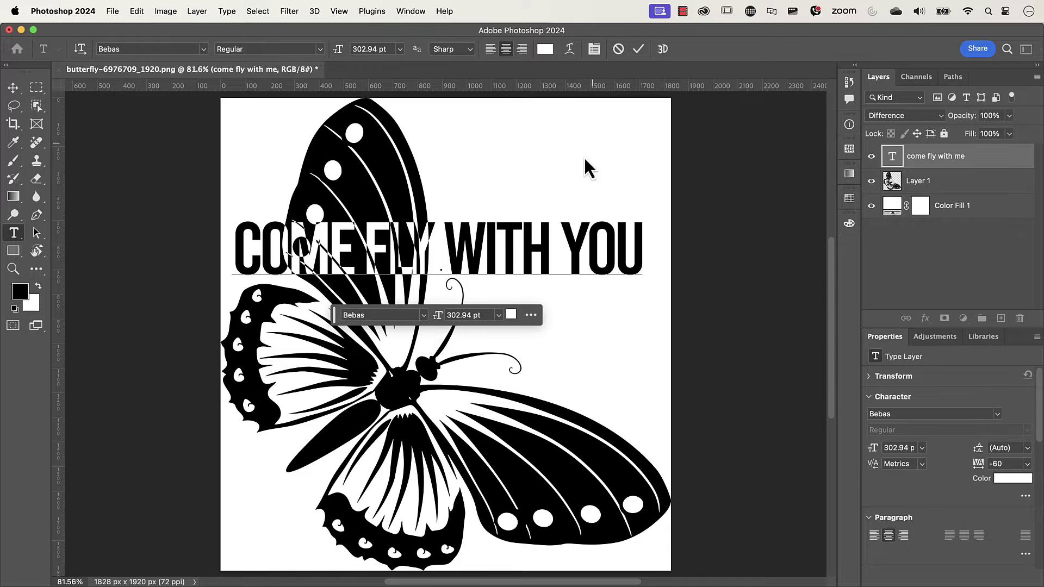
{"action": "left_click", "coordinate": [639, 50]}
{"action": "key", "text": "v"}
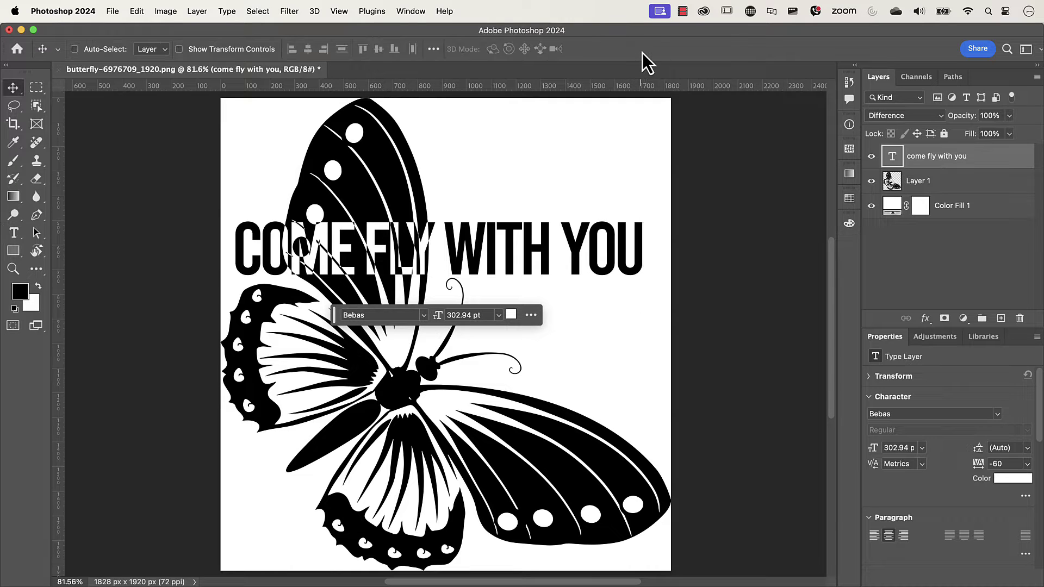
{"action": "mouse_move", "coordinate": [544, 252]}
{"action": "left_mouse_down"}
{"action": "mouse_move", "coordinate": [379, 253]}
{"action": "mouse_move", "coordinate": [379, 315]}
{"action": "mouse_move", "coordinate": [507, 212]}
{"action": "mouse_move", "coordinate": [535, 234]}
{"action": "left_mouse_up"}
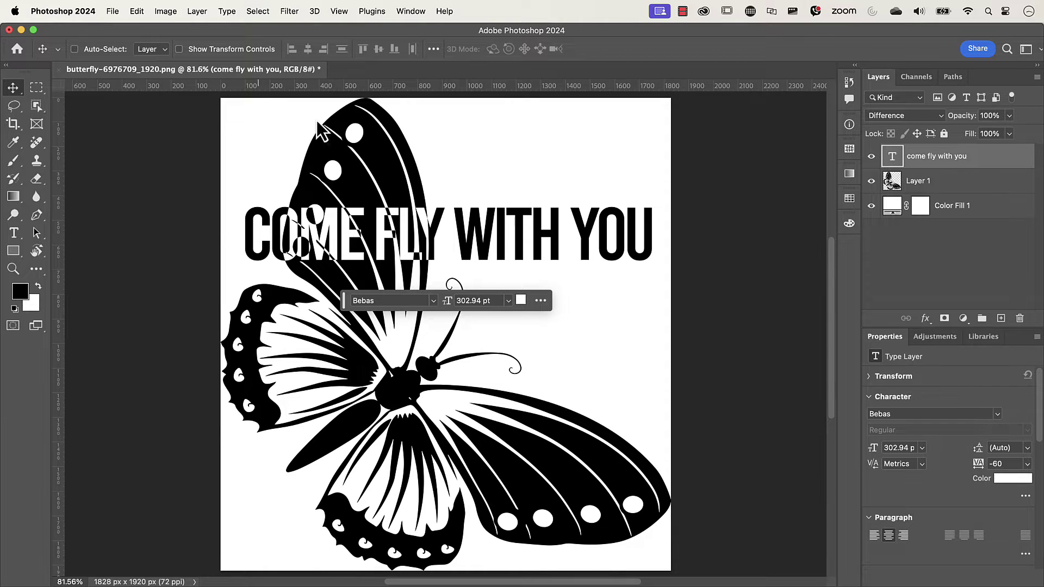
Open street-art-977812_1920.jpg and fit the pink mural photo to the window
{"action": "left_click", "coordinate": [115, 15]}
{"action": "left_click", "coordinate": [122, 42]}
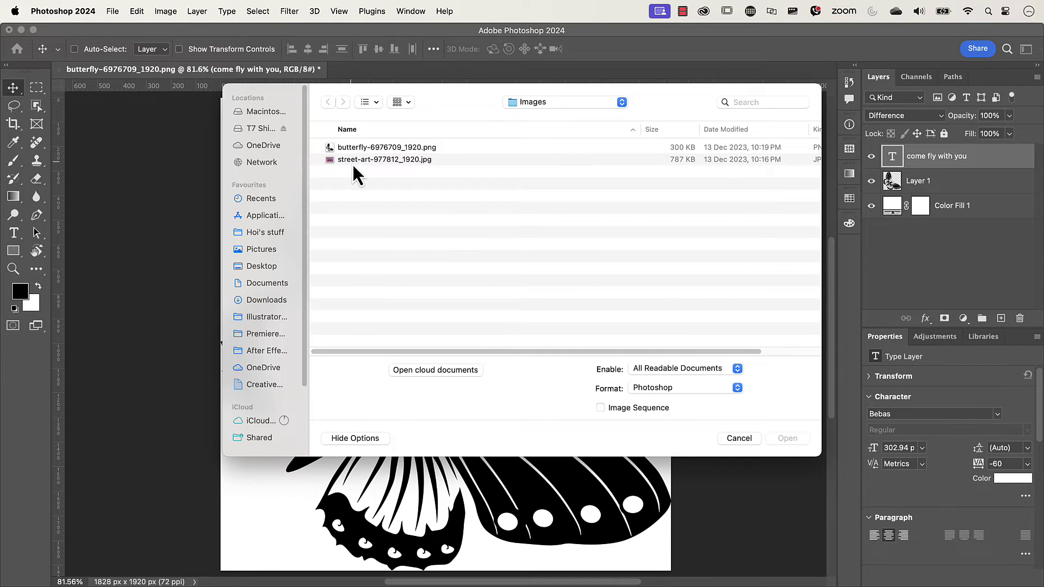
{"action": "double_click", "coordinate": [353, 165]}
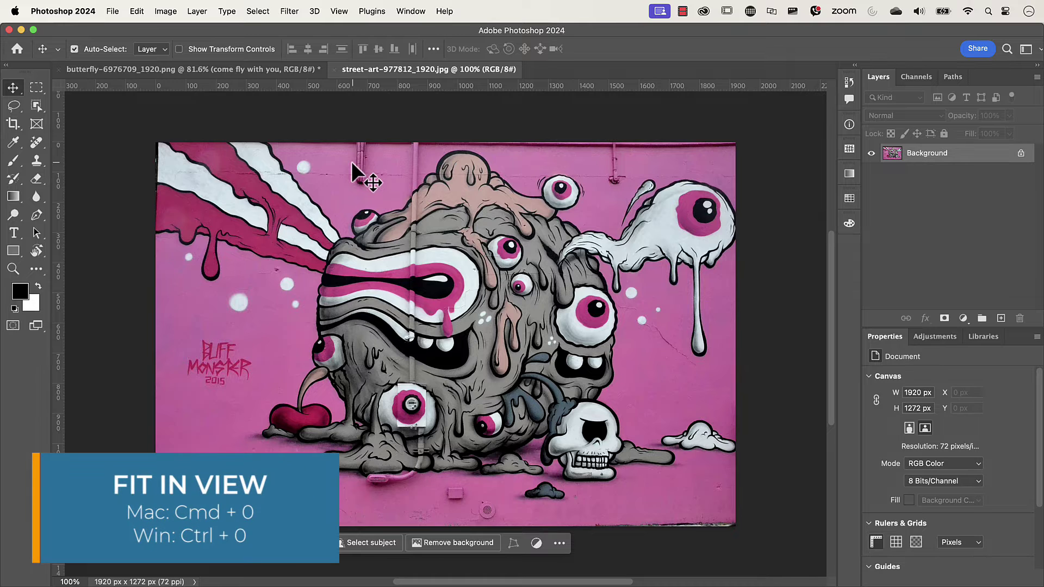
{"action": "key", "text": "super+0"}
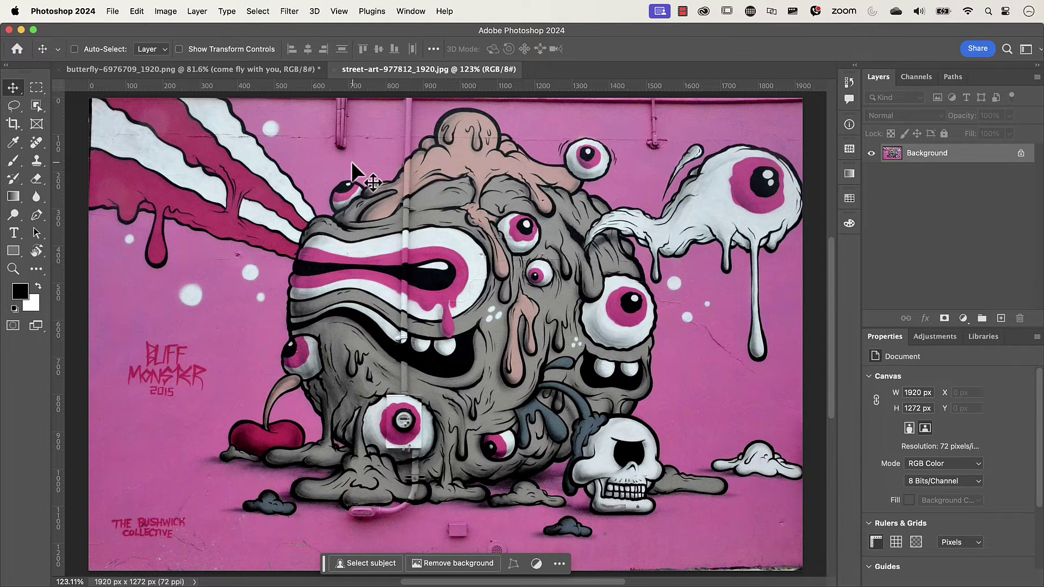
{"action": "key", "text": "t"}
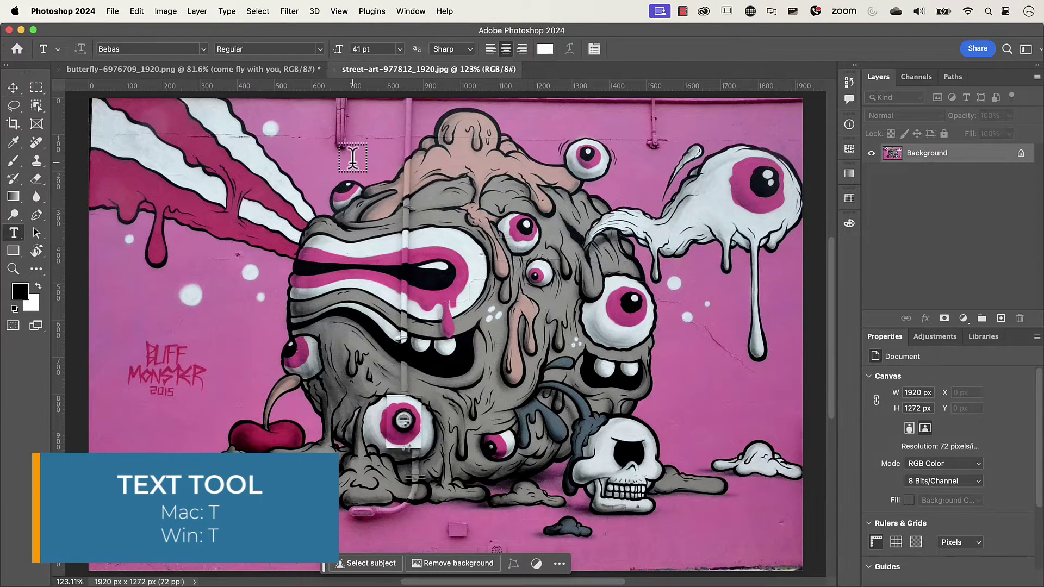
Add white 'WHATEVER WE WANT' text, enlarged to 283 pt Bebas with -60 tracking
{"action": "left_click", "coordinate": [192, 291]}
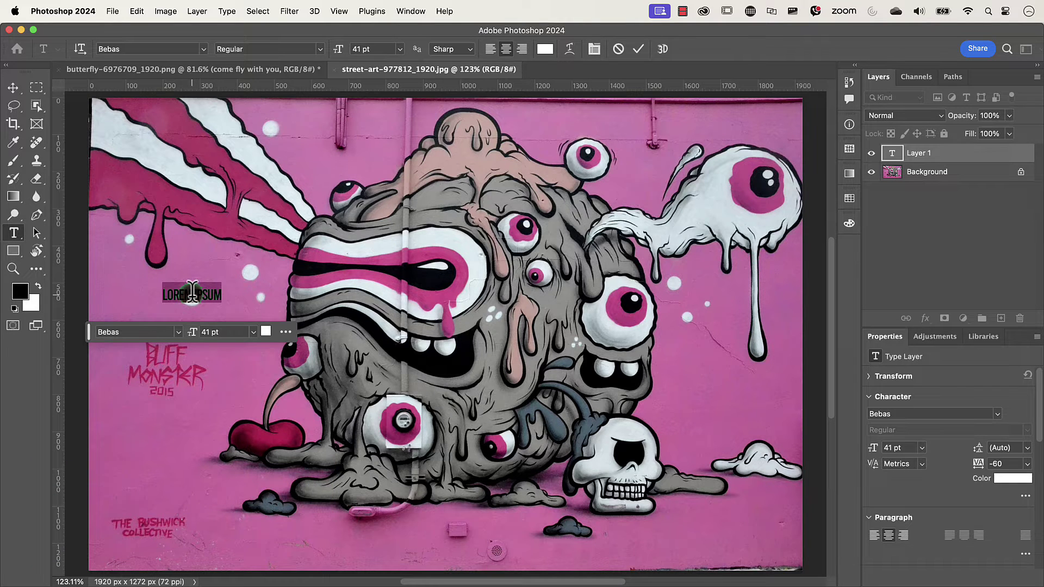
{"action": "left_click", "coordinate": [268, 333]}
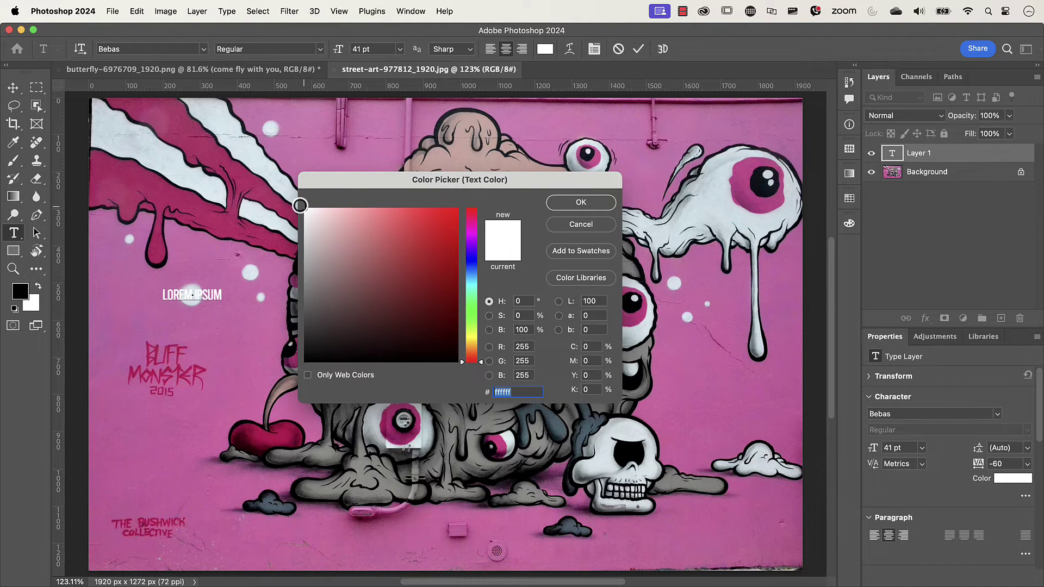
{"action": "left_click", "coordinate": [583, 206]}
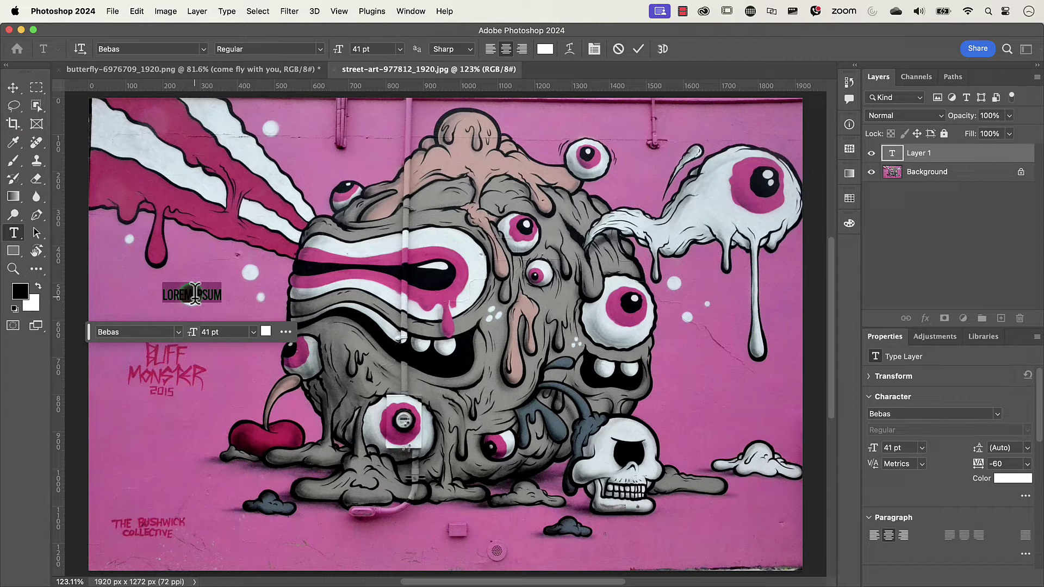
{"action": "type", "text": "WHATEVER"}
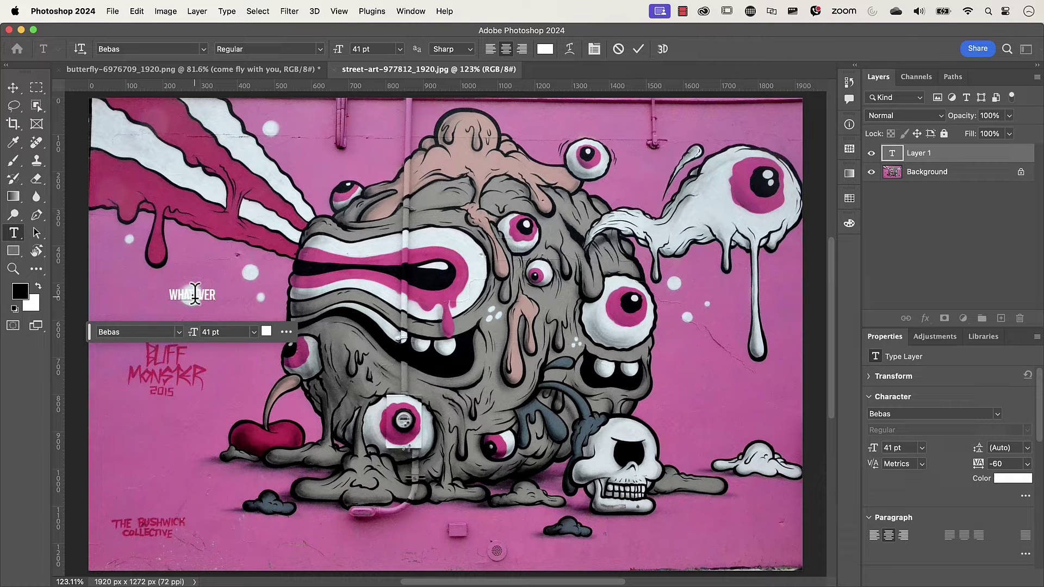
{"action": "type", "text": " WE WANT"}
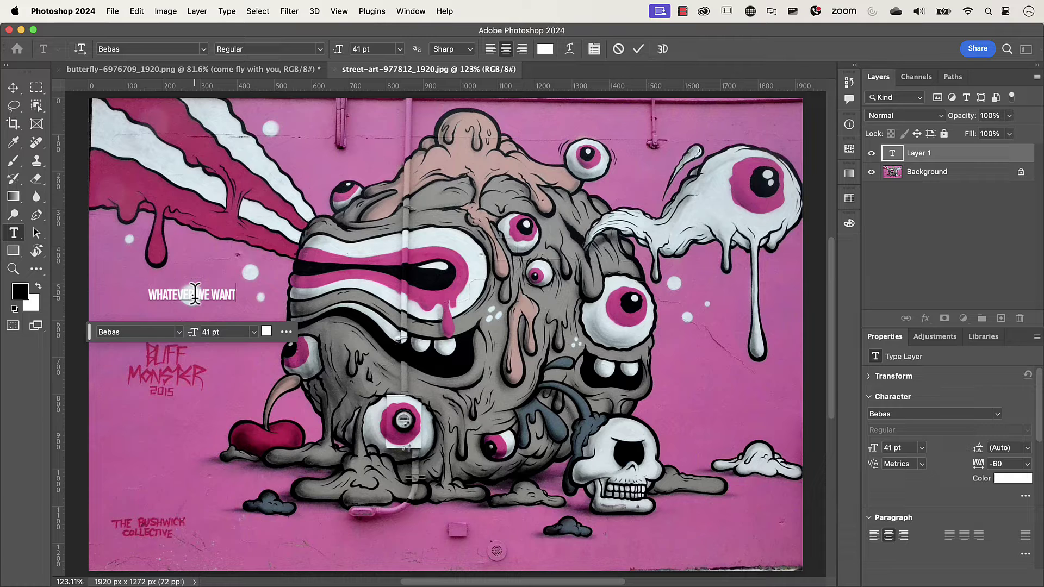
{"action": "left_click_drag", "start_coordinate": [238, 294], "coordinate": [157, 299]}
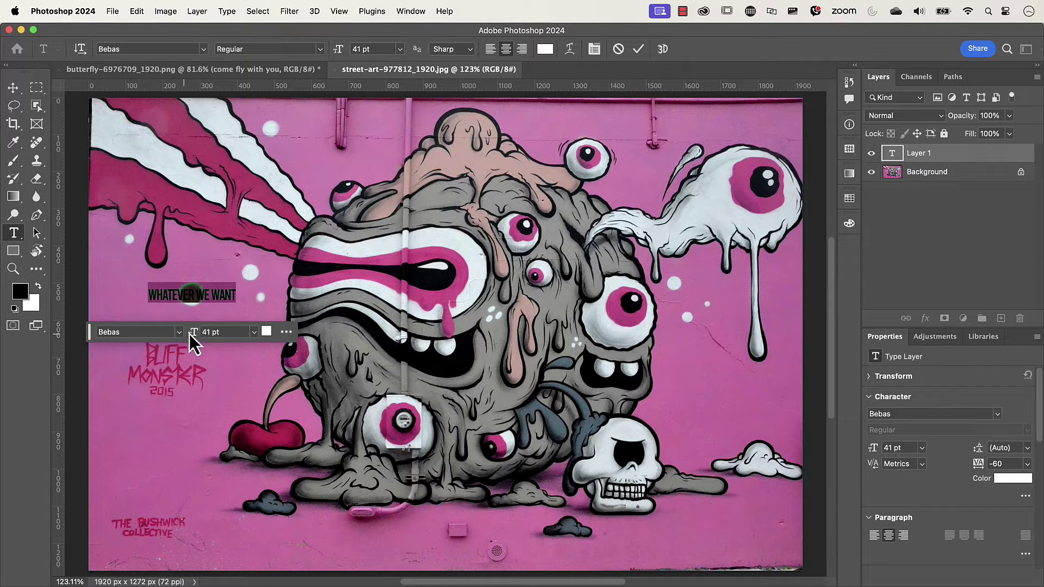
{"action": "left_click_drag", "start_coordinate": [191, 334], "coordinate": [338, 362]}
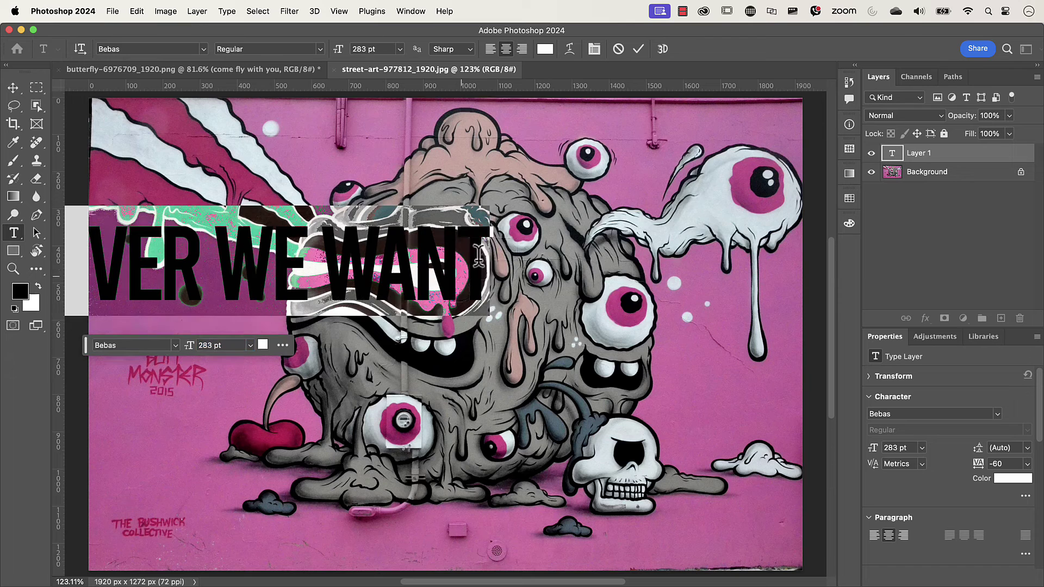
{"action": "left_click", "coordinate": [638, 50]}
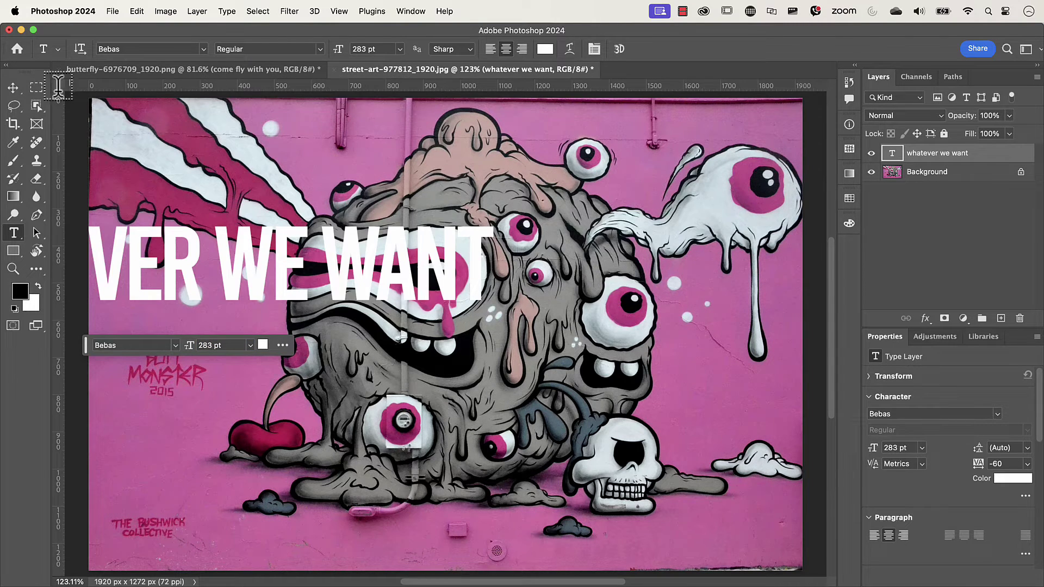
Centre the WHATEVER WE WANT text on the mural and set its blend mode to Difference
{"action": "left_click", "coordinate": [13, 88]}
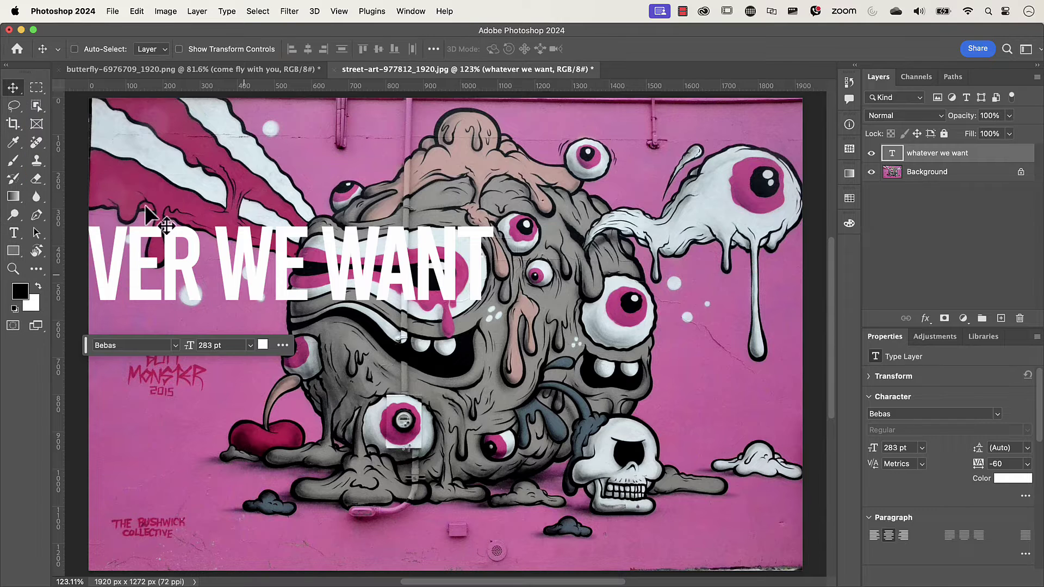
{"action": "left_click_drag", "start_coordinate": [247, 259], "coordinate": [488, 321]}
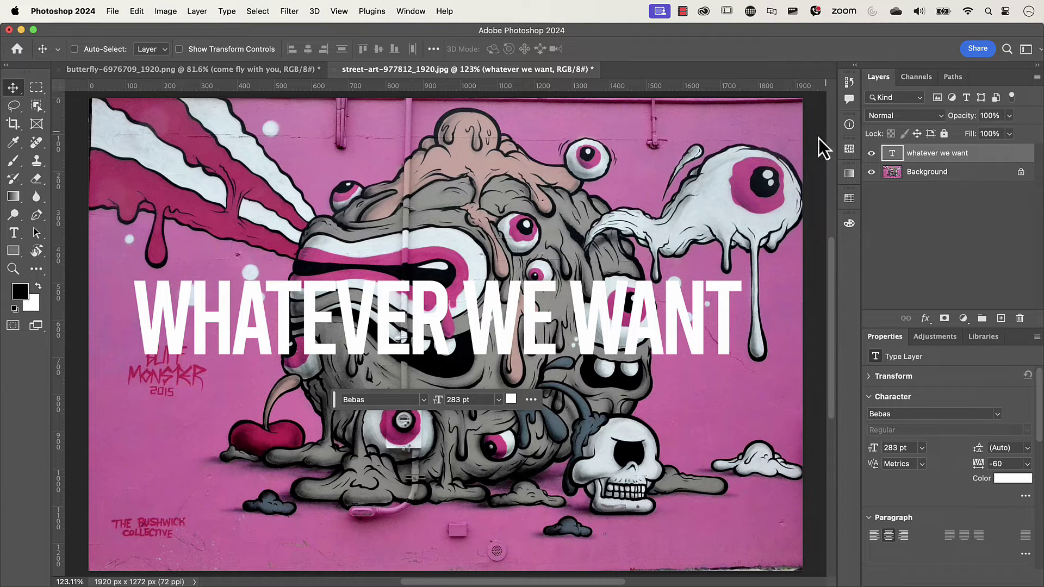
{"action": "left_click", "coordinate": [898, 115]}
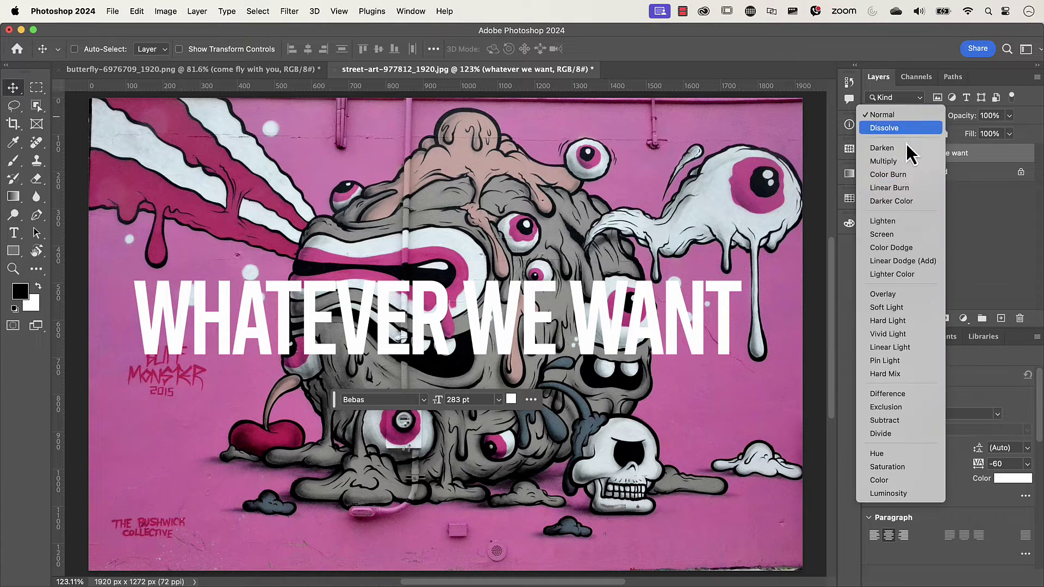
{"action": "left_click", "coordinate": [934, 398]}
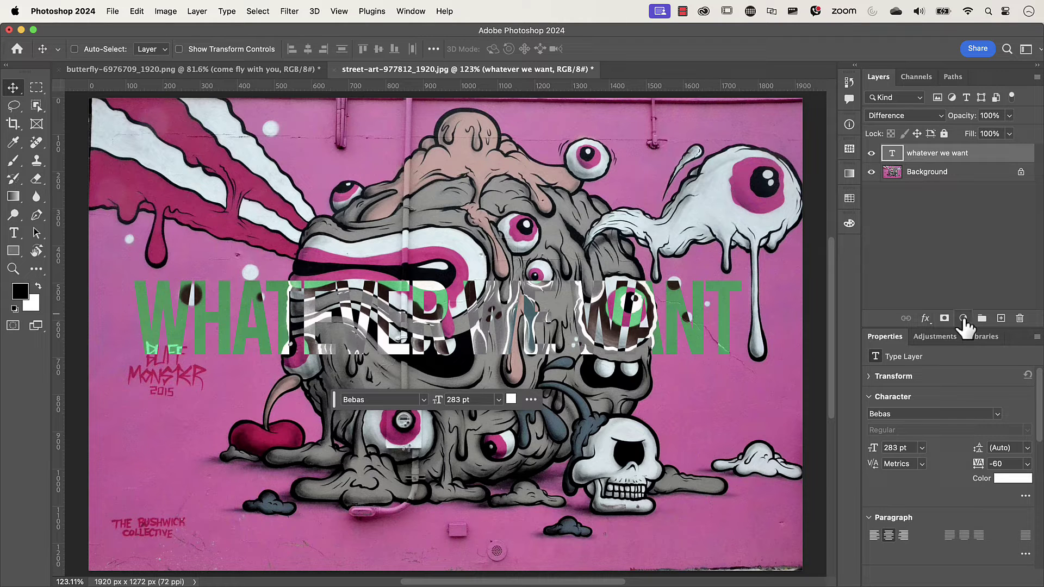
{"action": "left_click", "coordinate": [962, 319]}
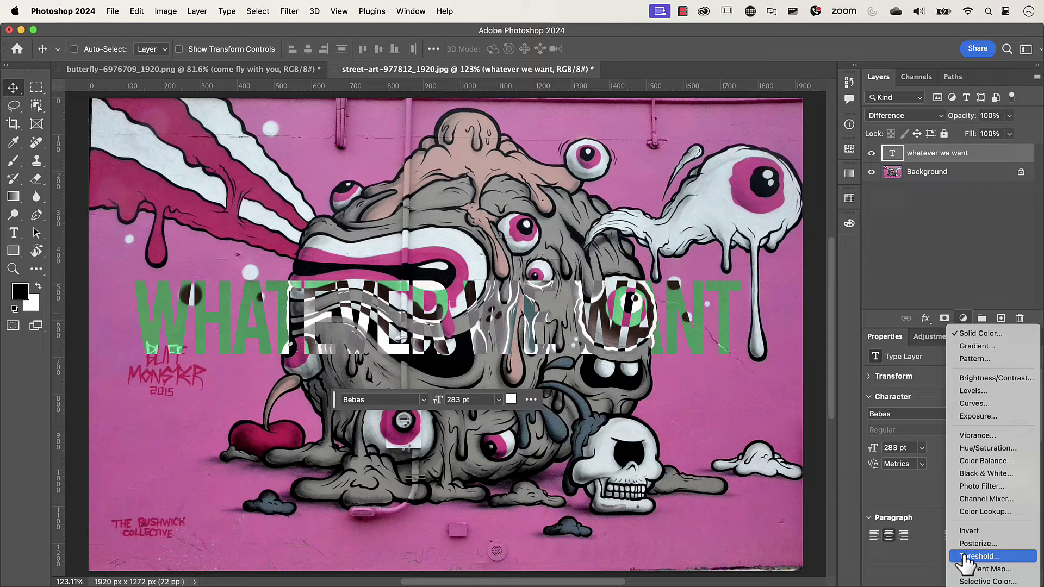
Add a Threshold adjustment at level 128 and clip it to the text layer
{"action": "left_click", "coordinate": [999, 559]}
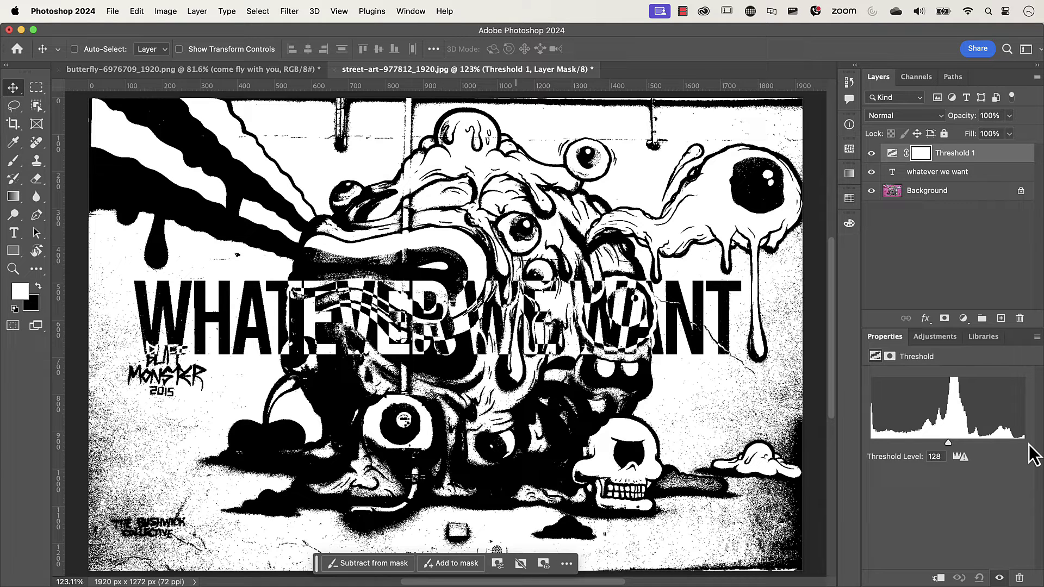
{"action": "left_click_drag", "start_coordinate": [922, 154], "coordinate": [939, 161]}
{"action": "left_click", "coordinate": [939, 162], "text": "alt"}
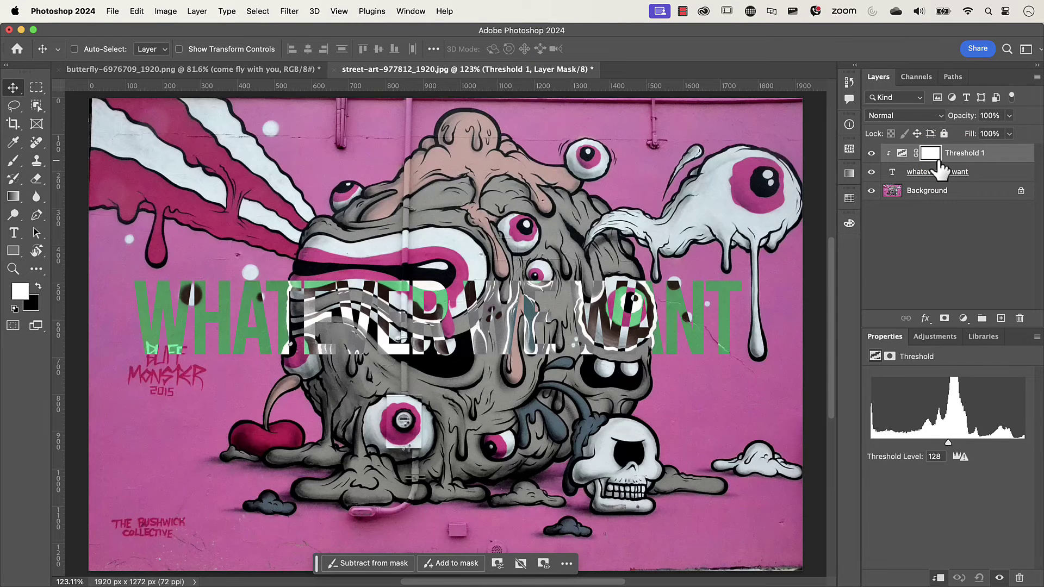
Group the text layer into Group 1 and drag Threshold 1 above the group
{"action": "left_click", "coordinate": [892, 173]}
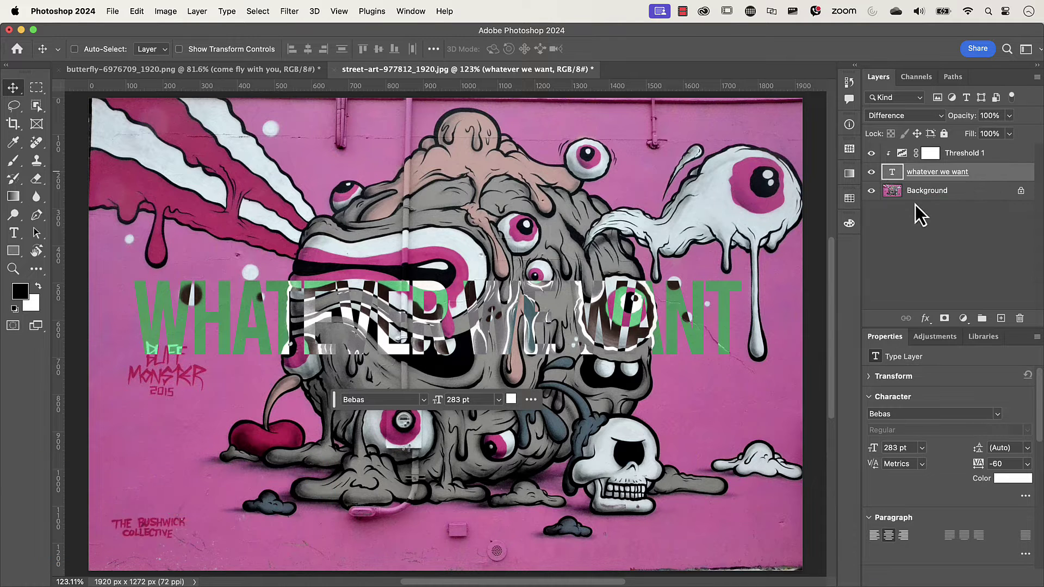
{"action": "left_click", "coordinate": [981, 319]}
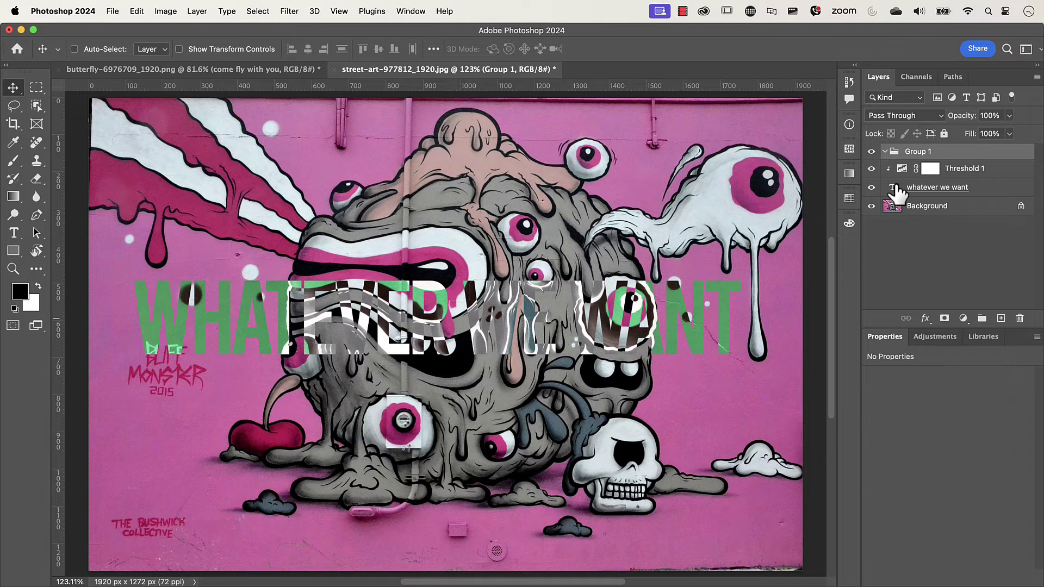
{"action": "left_click_drag", "start_coordinate": [896, 191], "coordinate": [906, 155]}
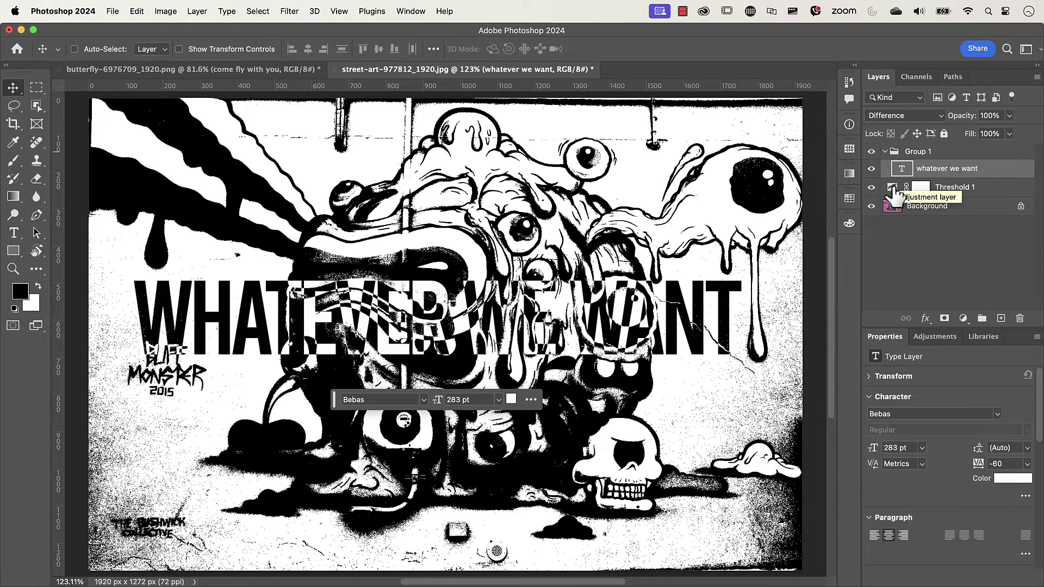
{"action": "left_click_drag", "start_coordinate": [895, 193], "coordinate": [959, 152]}
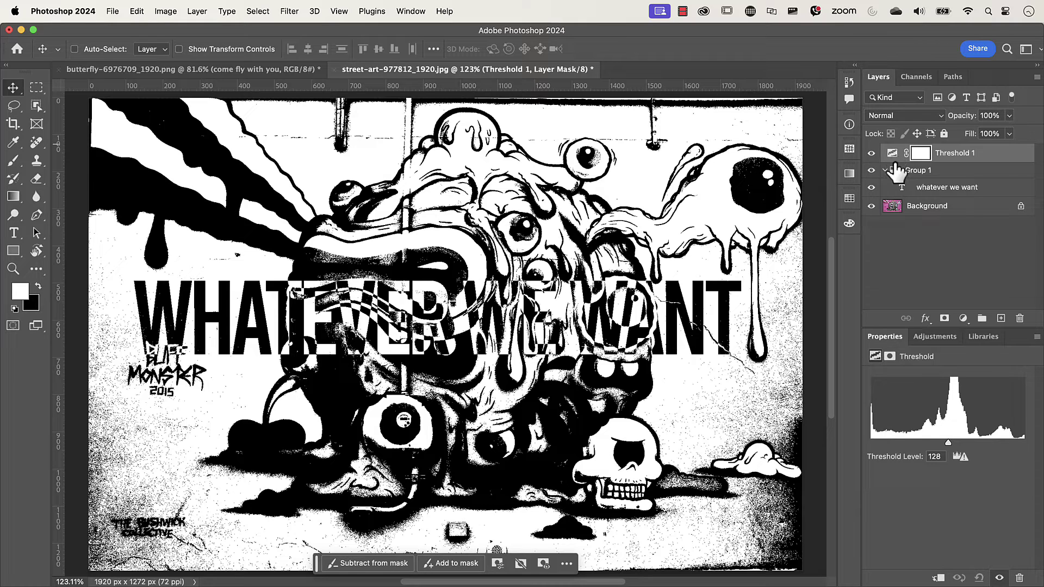
Clip Threshold 1 to Group 1, then nudge the group slightly higher on the mural
{"action": "key", "text": "alt"}
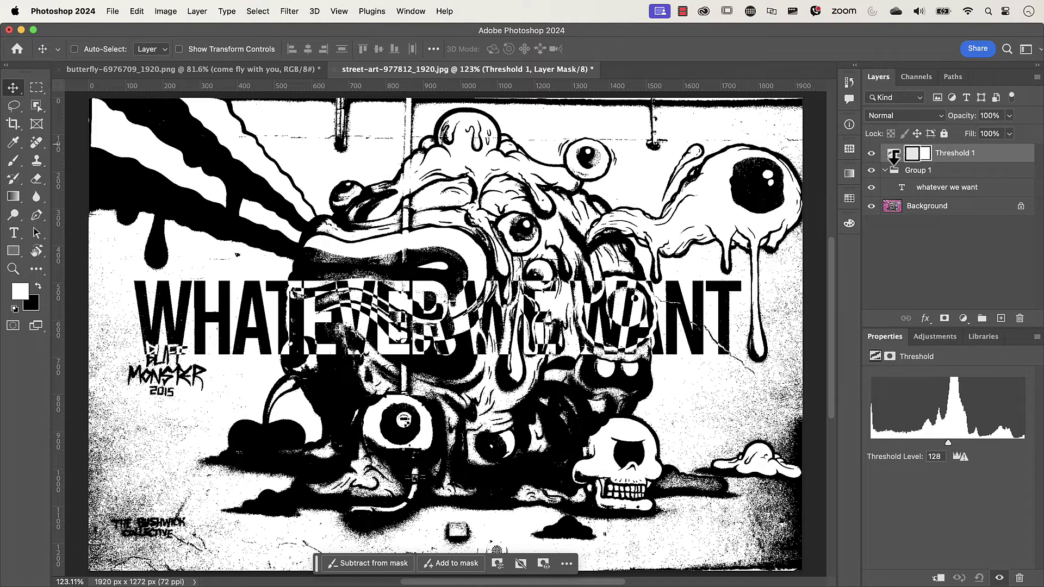
{"action": "left_click", "coordinate": [893, 161], "text": "alt"}
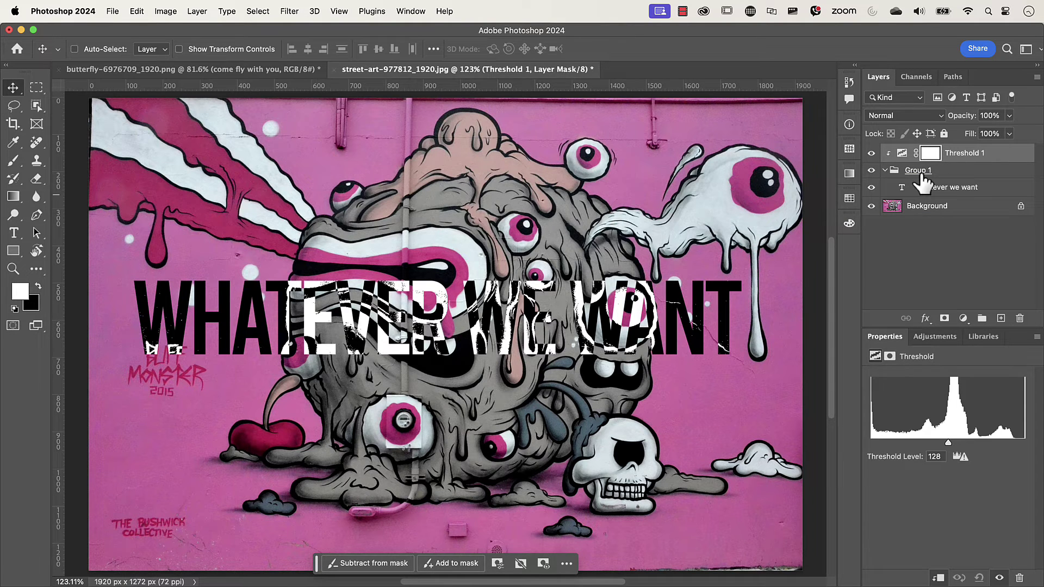
{"action": "left_click", "coordinate": [897, 172]}
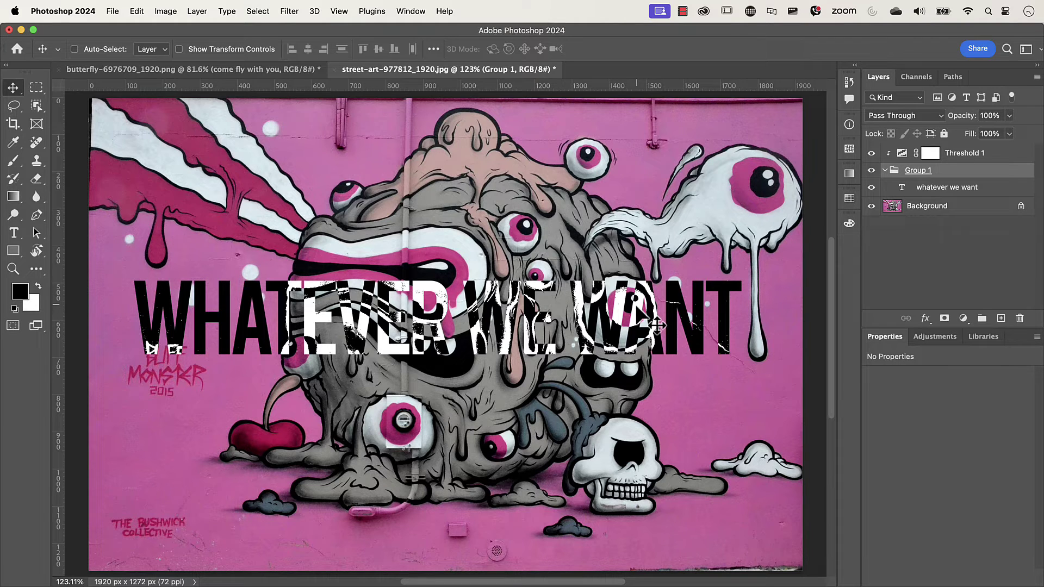
{"action": "left_click_drag", "start_coordinate": [656, 325], "coordinate": [650, 278]}
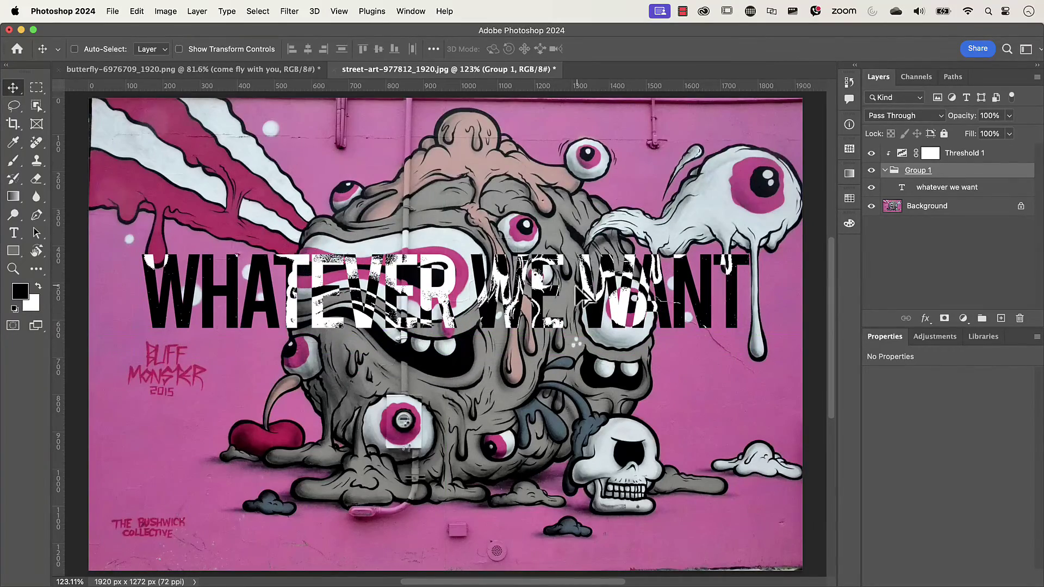
Zoom in to inspect the threshold-textured lettering, then fit the image back on screen
{"action": "scroll", "coordinate": [576, 283], "scroll_direction": "up", "scroll_amount": 3}
{"action": "scroll", "coordinate": [575, 285], "scroll_direction": "up", "scroll_amount": 3}
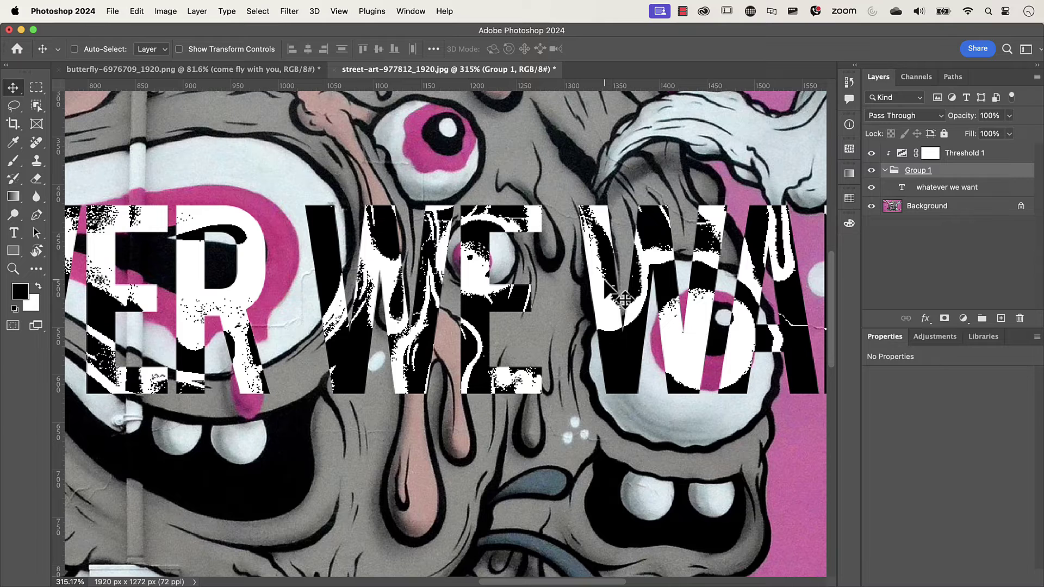
{"action": "key", "text": "super+0"}
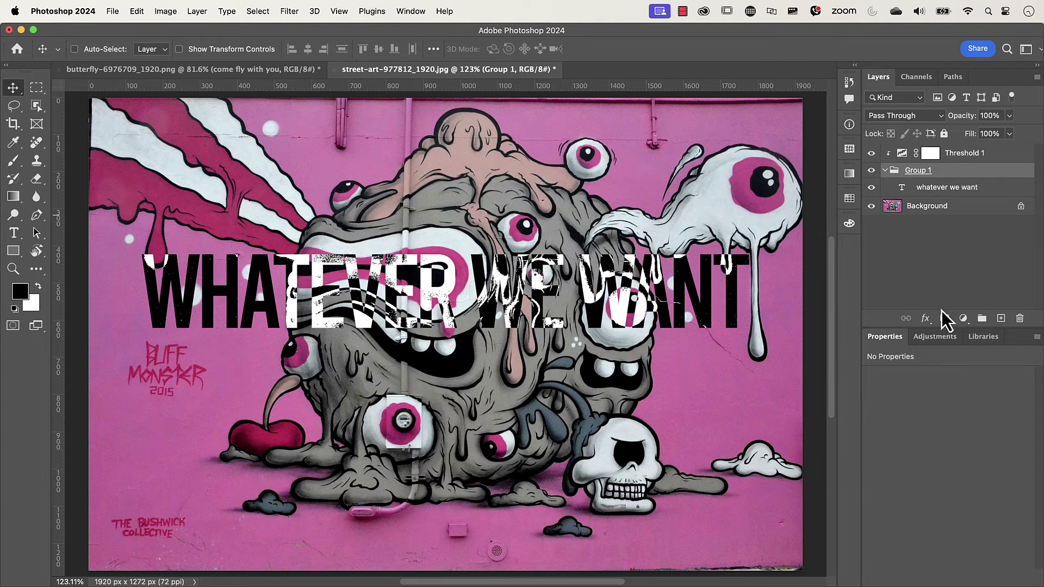
Insert a default Levels layer just below Threshold 1 and clip it onto Group 1
{"action": "left_click", "coordinate": [963, 320]}
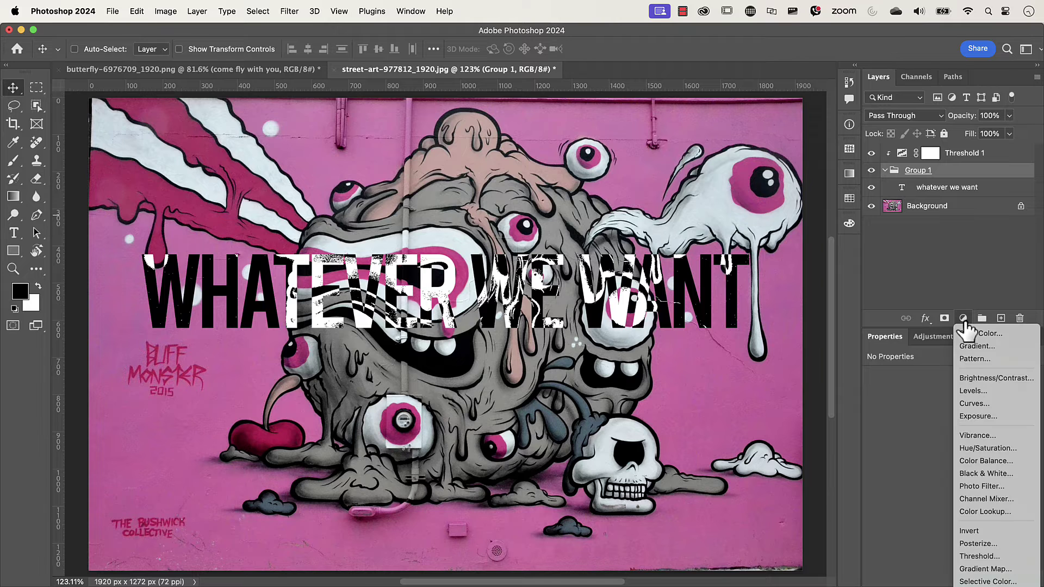
{"action": "left_click", "coordinate": [973, 391]}
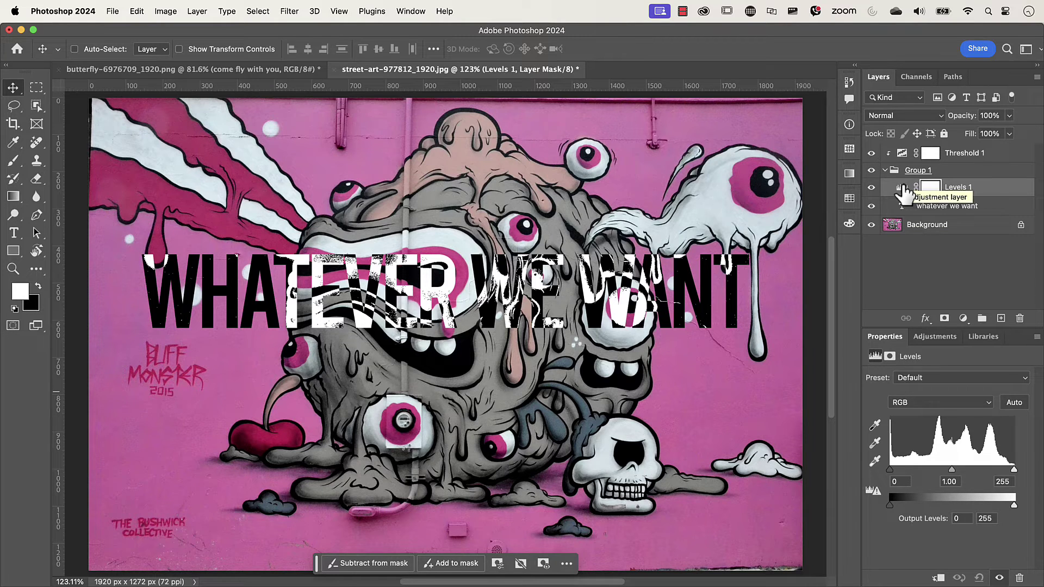
{"action": "left_click_drag", "start_coordinate": [903, 190], "coordinate": [895, 164]}
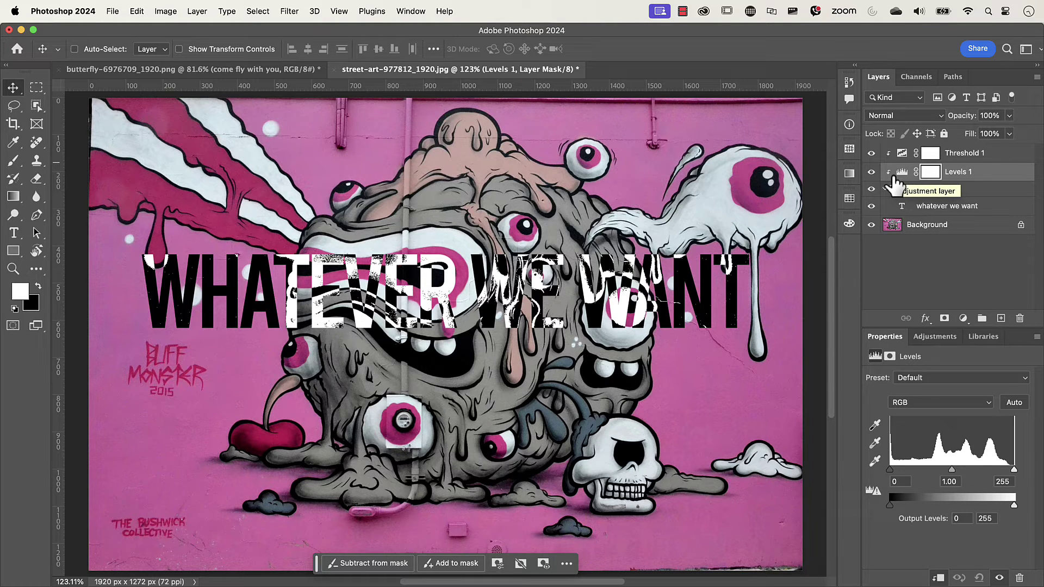
{"action": "mouse_move", "coordinate": [892, 177]}
{"action": "left_mouse_down"}
{"action": "mouse_move", "coordinate": [887, 163]}
{"action": "mouse_move", "coordinate": [894, 174]}
{"action": "left_mouse_up"}
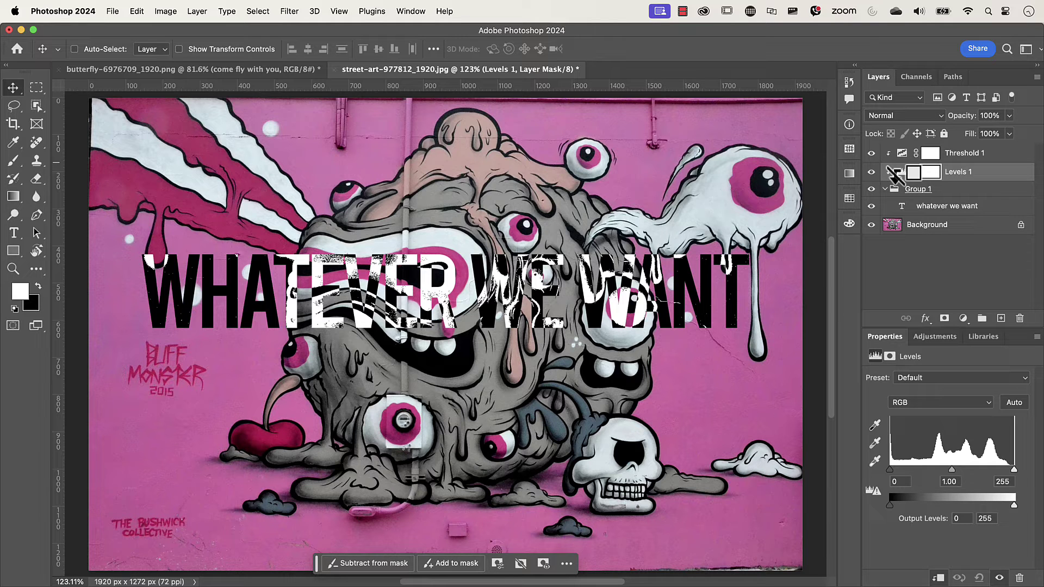
{"action": "mouse_move", "coordinate": [895, 175]}
{"action": "left_mouse_down"}
{"action": "mouse_move", "coordinate": [896, 183]}
{"action": "mouse_move", "coordinate": [893, 159]}
{"action": "left_mouse_up"}
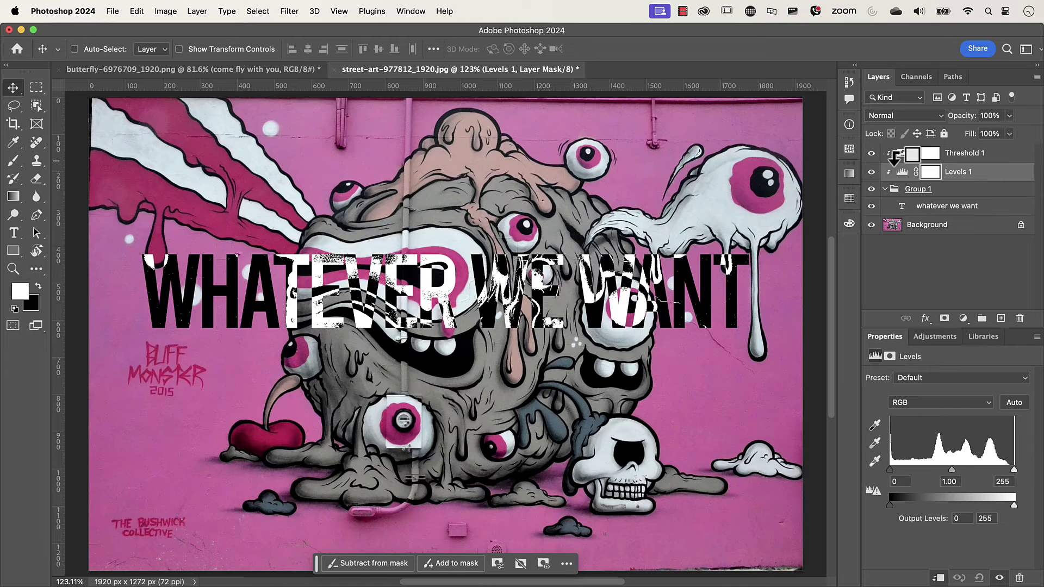
Raise the Levels black input to 204, then toggle Levels 1 visibility to compare
{"action": "left_click", "coordinate": [892, 474]}
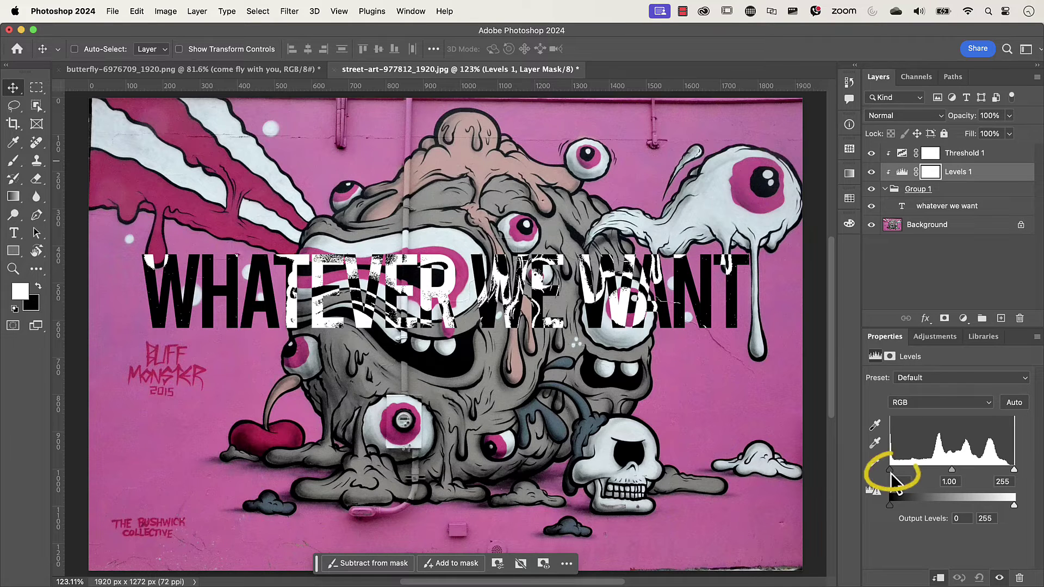
{"action": "left_click_drag", "start_coordinate": [891, 474], "coordinate": [916, 473]}
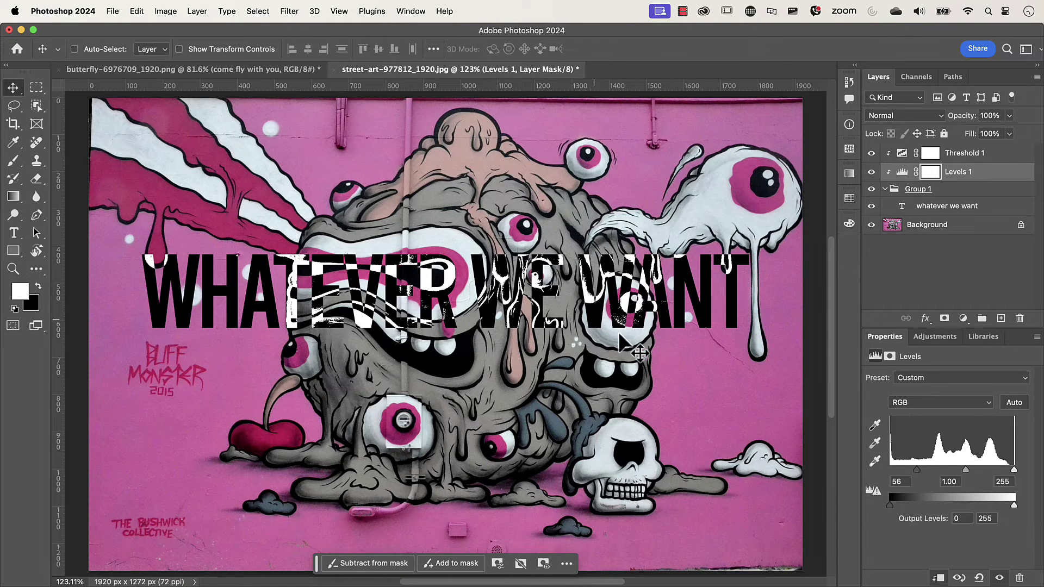
{"action": "left_click_drag", "start_coordinate": [919, 471], "coordinate": [965, 474]}
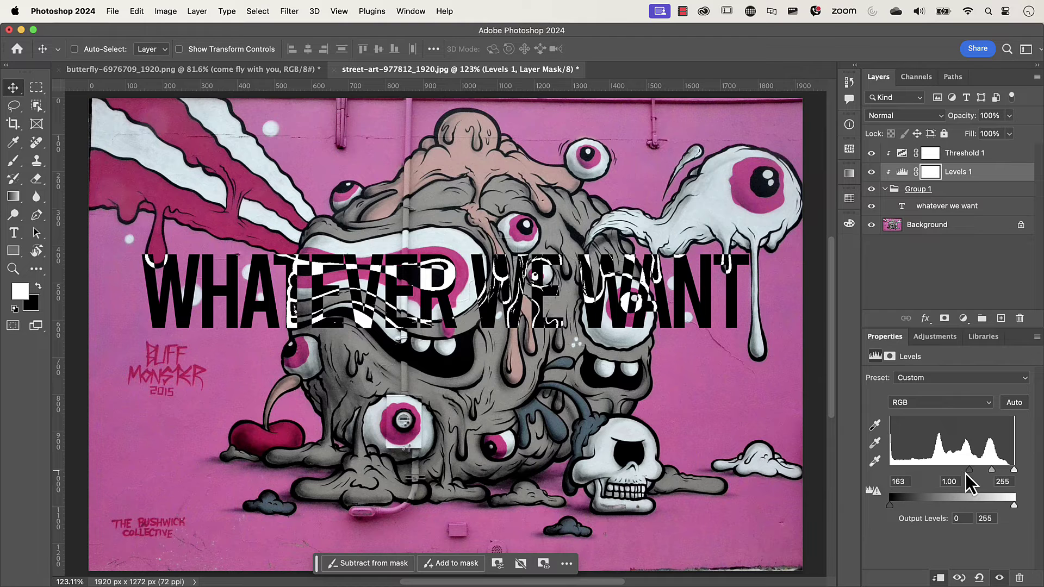
{"action": "scroll", "coordinate": [788, 400], "scroll_direction": "up", "scroll_amount": 3}
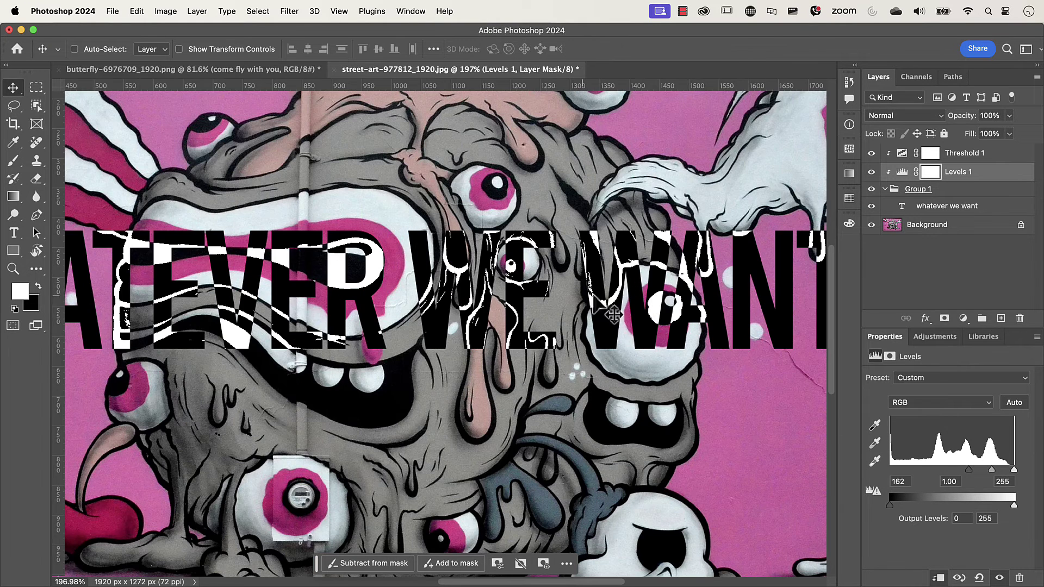
{"action": "left_click_drag", "start_coordinate": [975, 474], "coordinate": [989, 472]}
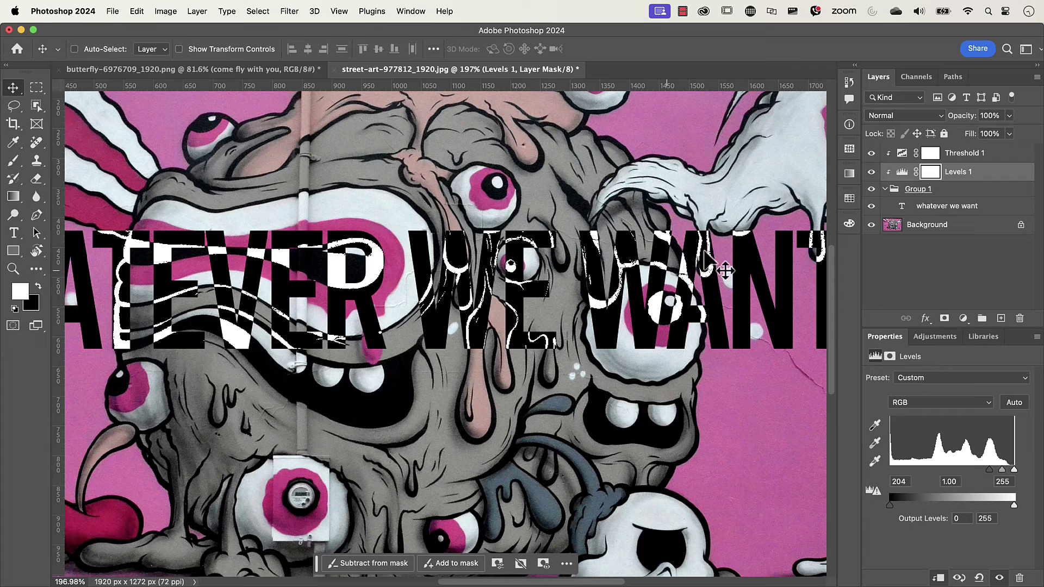
{"action": "left_click", "coordinate": [871, 172]}
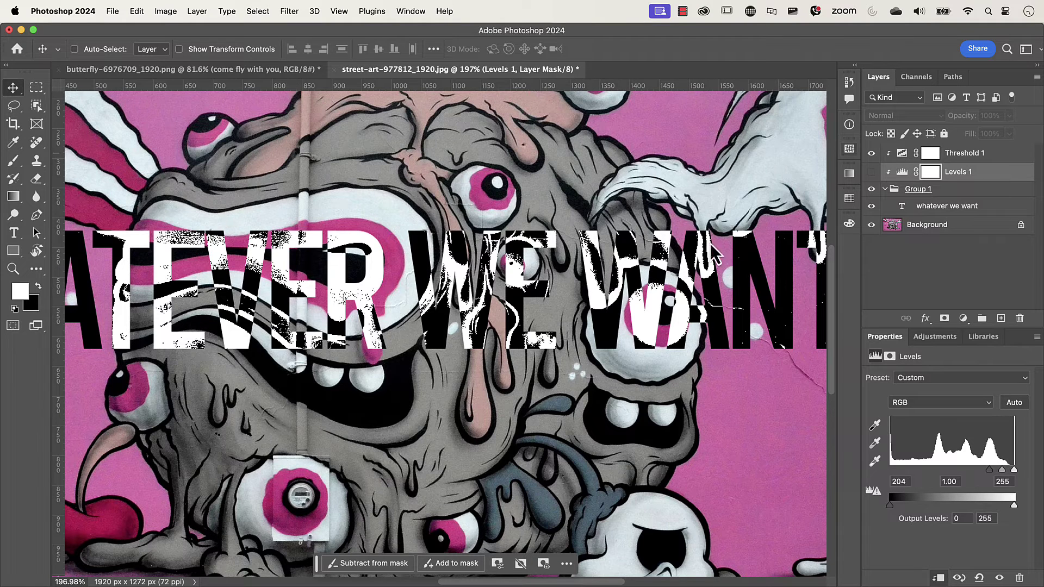
{"action": "left_click", "coordinate": [870, 171]}
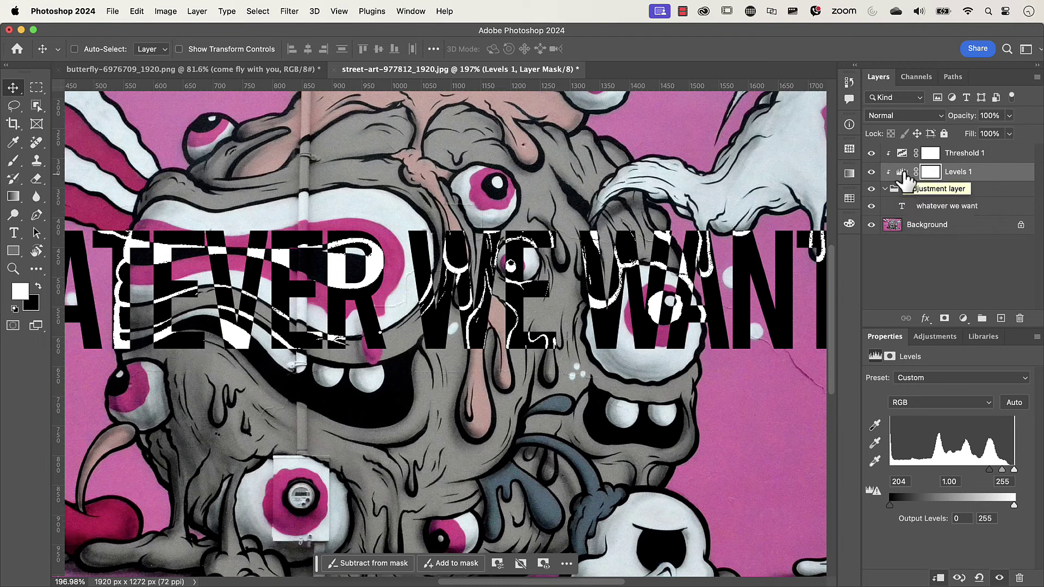
{"action": "left_click_drag", "start_coordinate": [899, 172], "coordinate": [899, 154]}
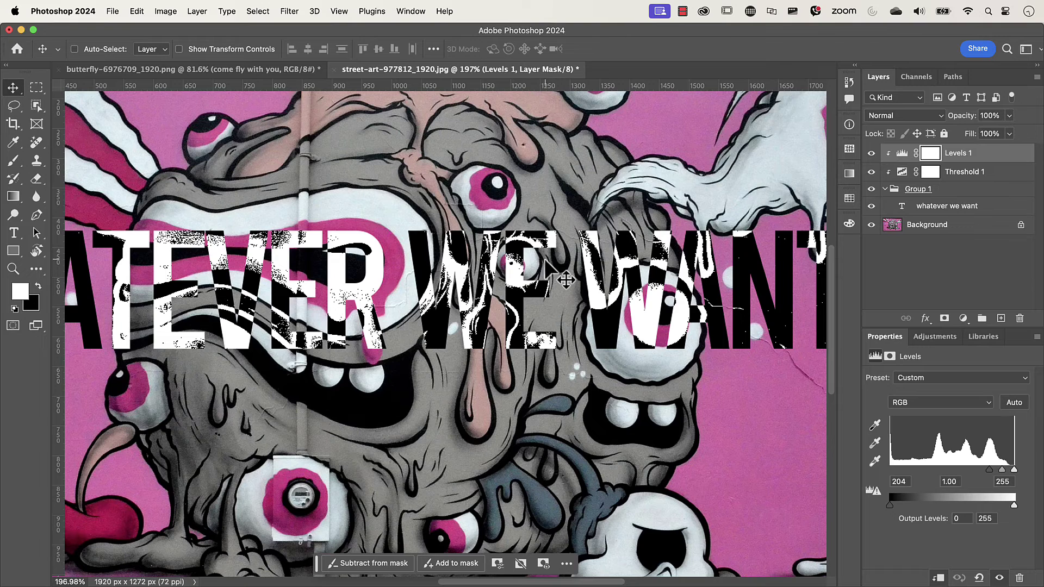
{"action": "mouse_move", "coordinate": [903, 160]}
{"action": "left_mouse_down"}
{"action": "mouse_move", "coordinate": [900, 188]}
{"action": "mouse_move", "coordinate": [895, 148]}
{"action": "left_mouse_up"}
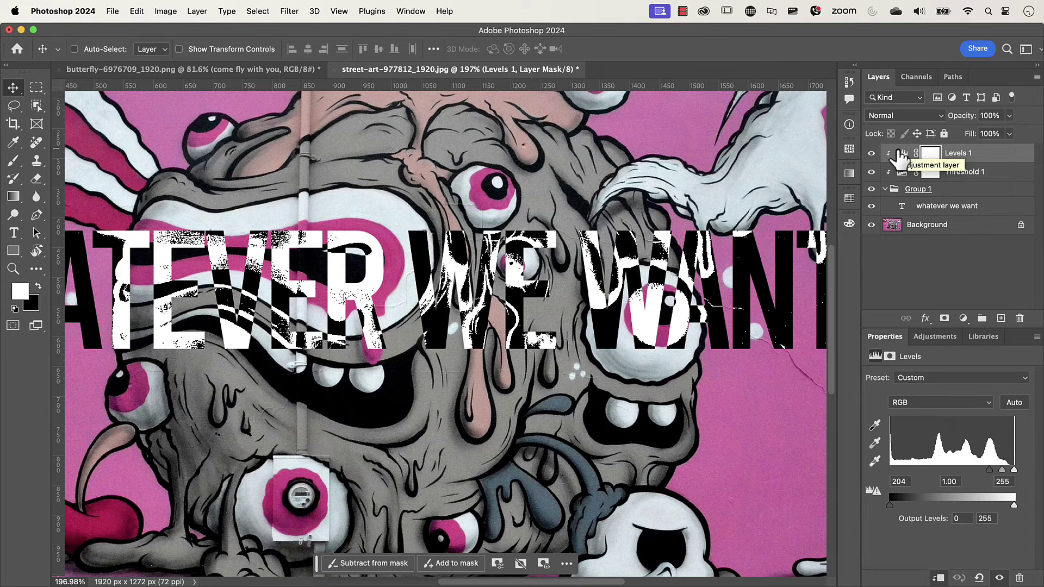
{"action": "left_click_drag", "start_coordinate": [903, 159], "coordinate": [900, 187]}
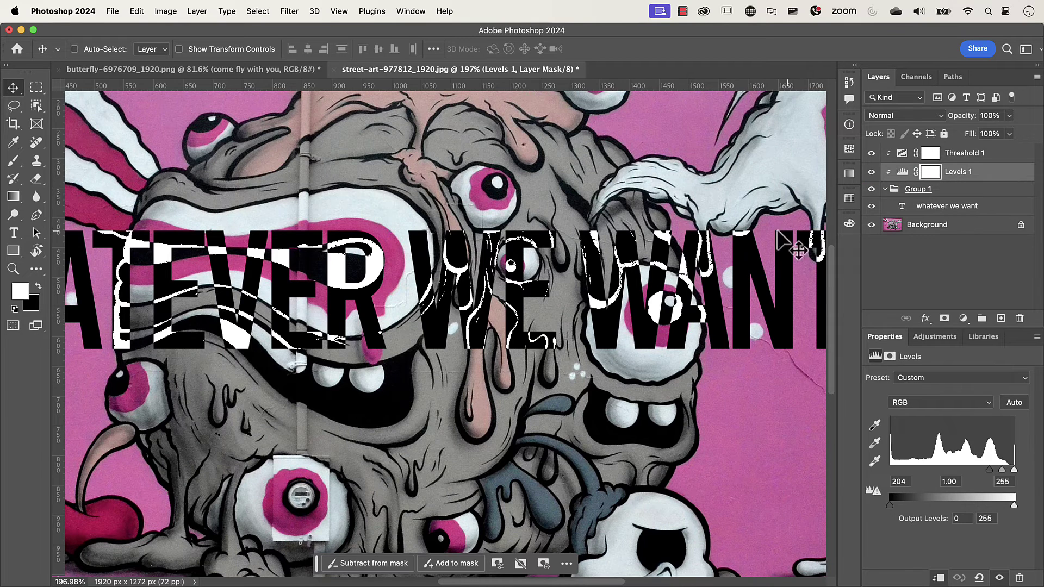
{"action": "key", "text": "super+0"}
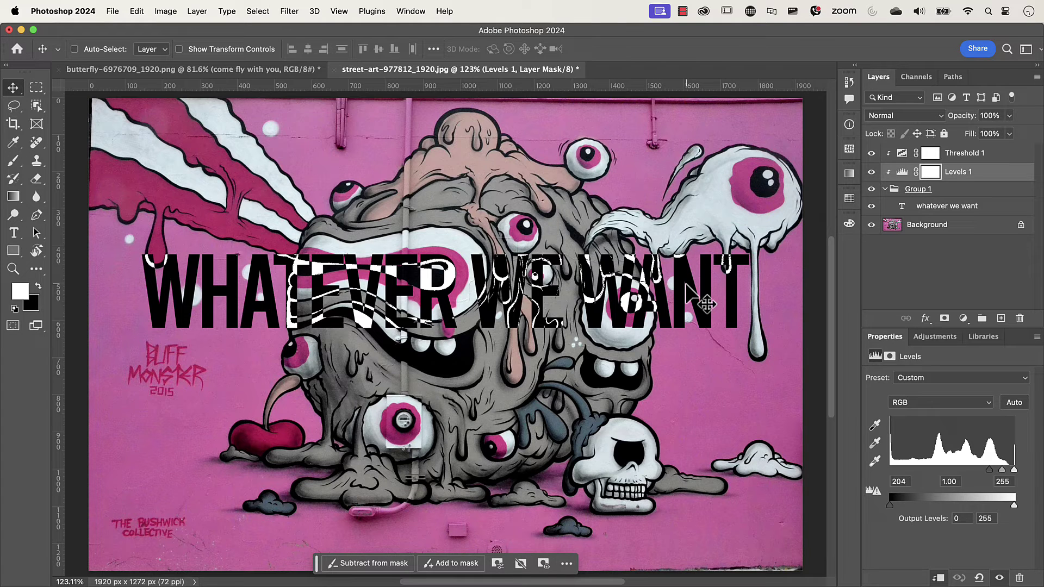
{"action": "left_click", "coordinate": [902, 156]}
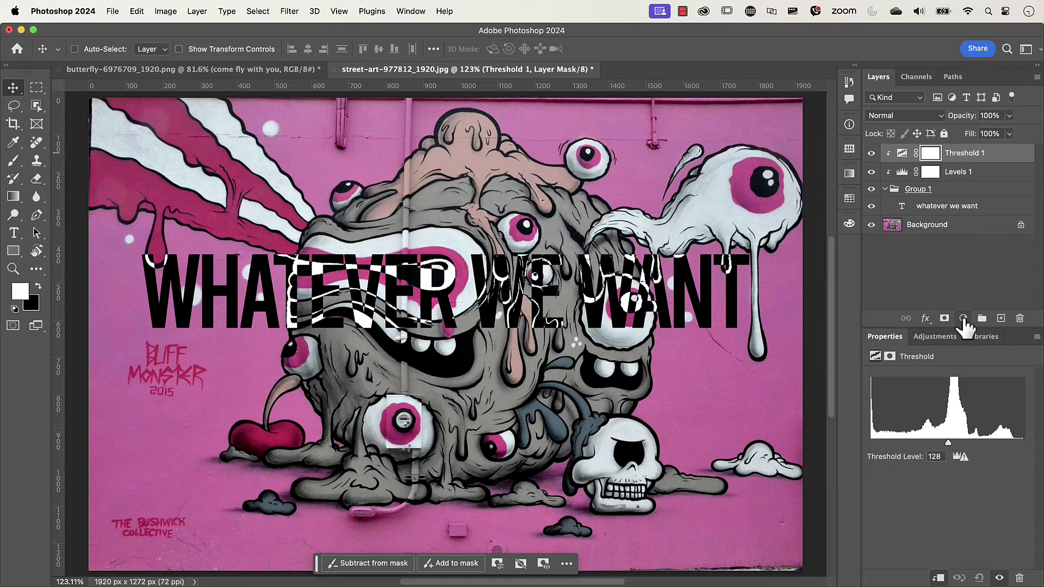
Add a Hue/Saturation adjustment above Threshold 1, clipped to the text below
{"action": "left_click", "coordinate": [963, 319]}
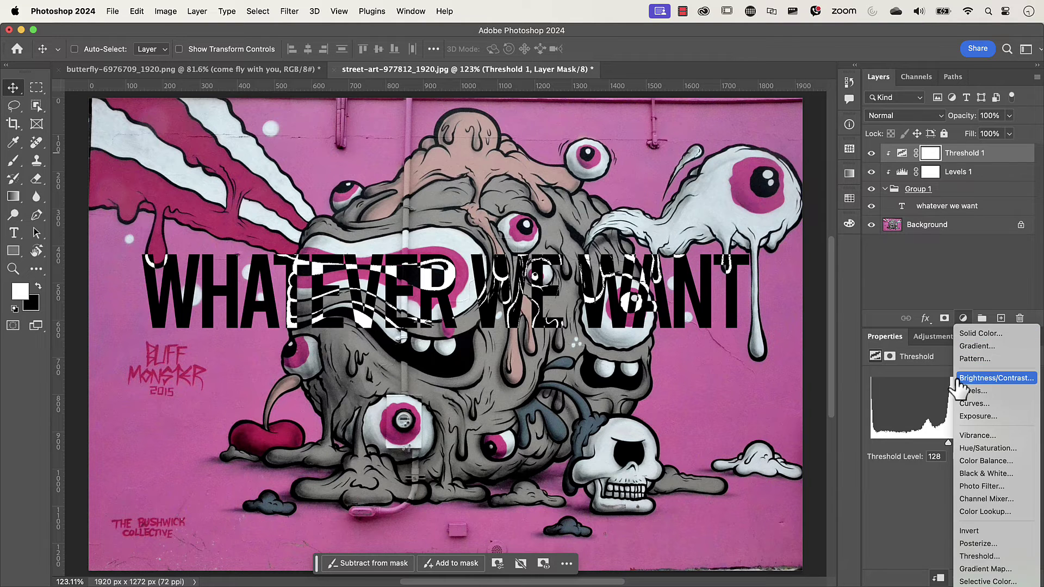
{"action": "left_click", "coordinate": [972, 449]}
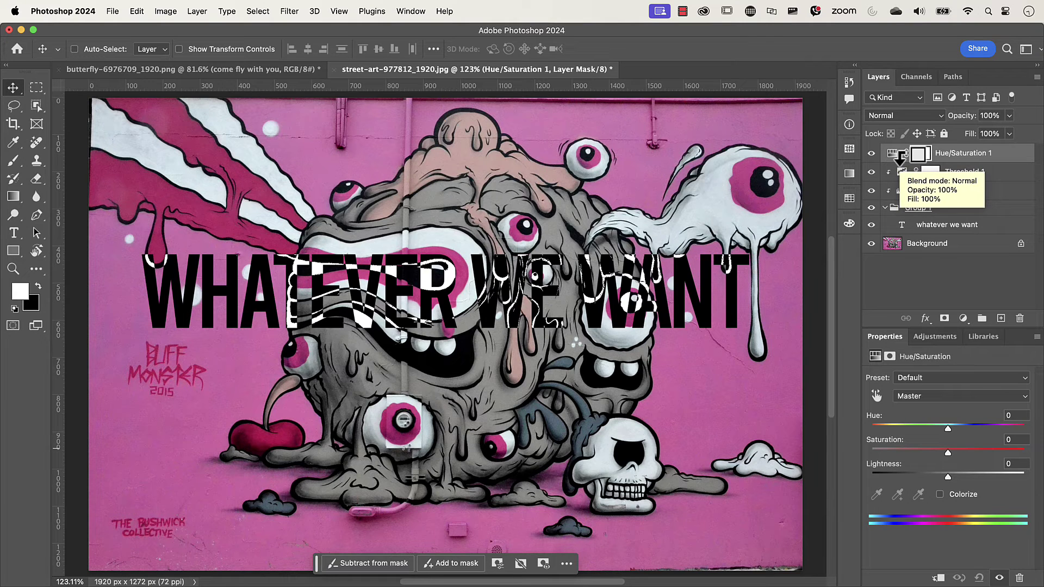
{"action": "left_click", "coordinate": [900, 159], "text": "alt"}
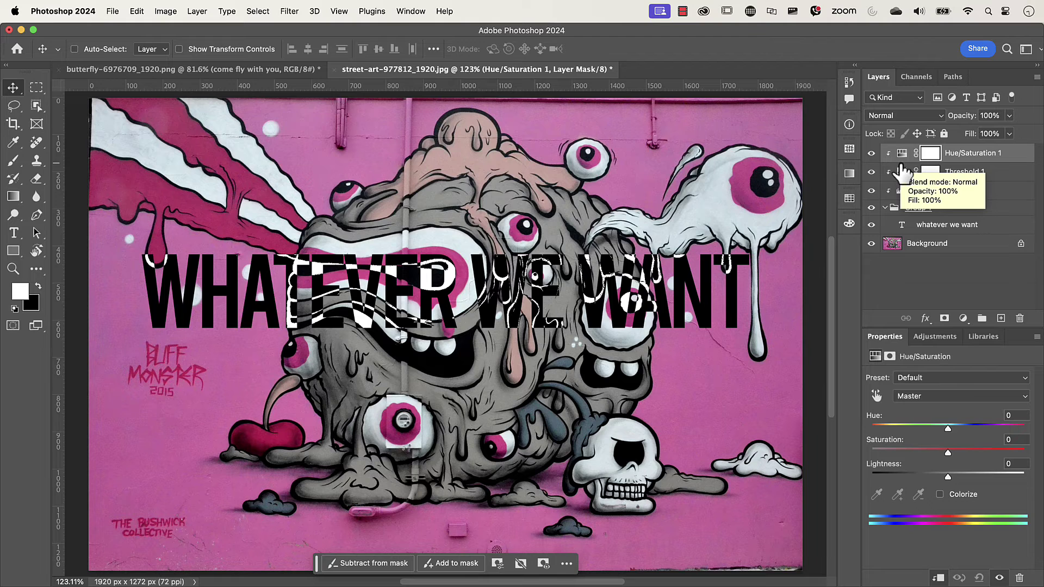
Colorize the lettering teal with Hue 187, Saturation 72 and Lightness +31
{"action": "left_click", "coordinate": [940, 495]}
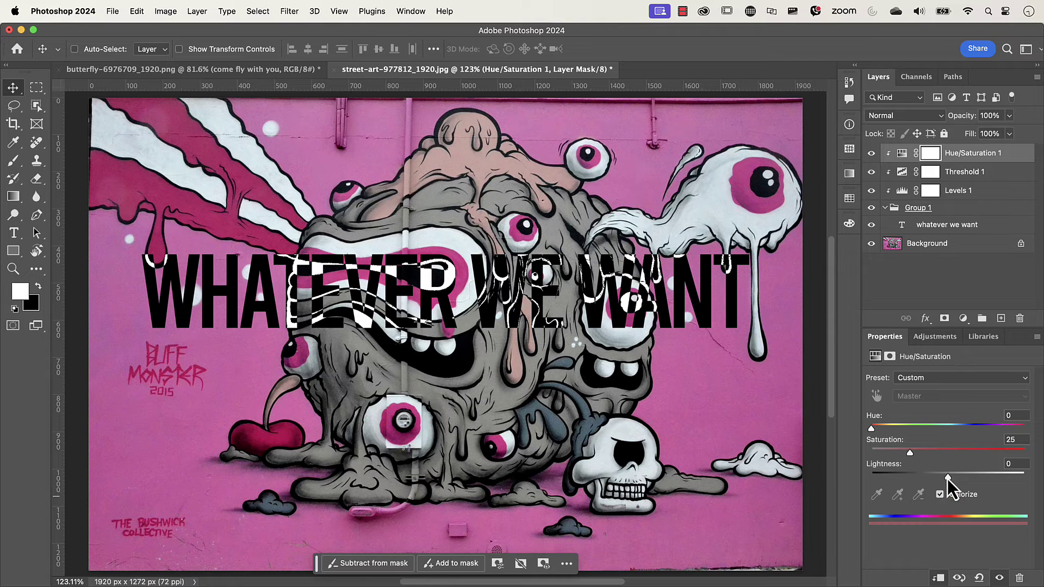
{"action": "left_click_drag", "start_coordinate": [911, 453], "coordinate": [973, 452]}
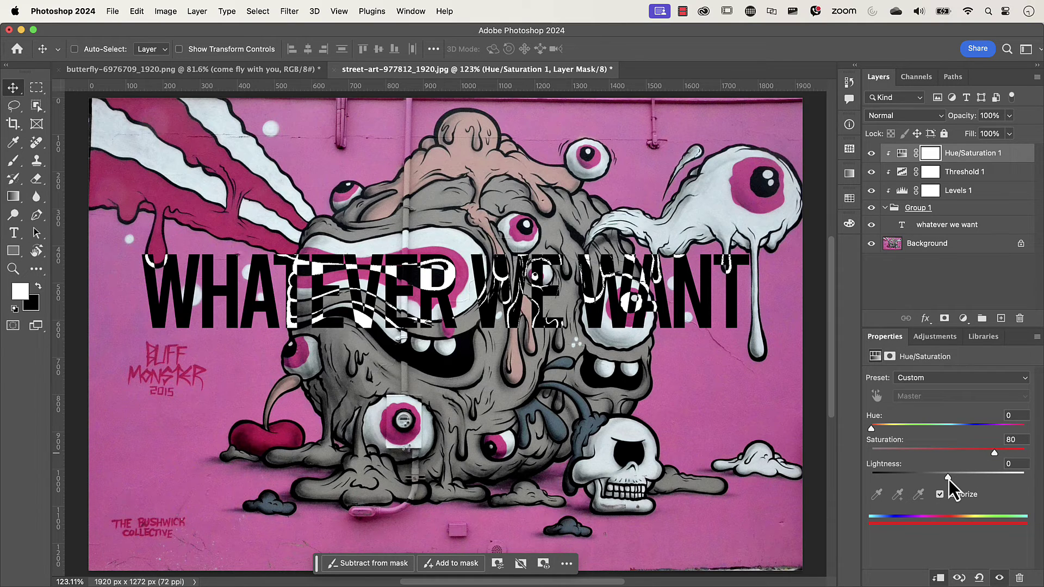
{"action": "left_click_drag", "start_coordinate": [948, 479], "coordinate": [986, 481]}
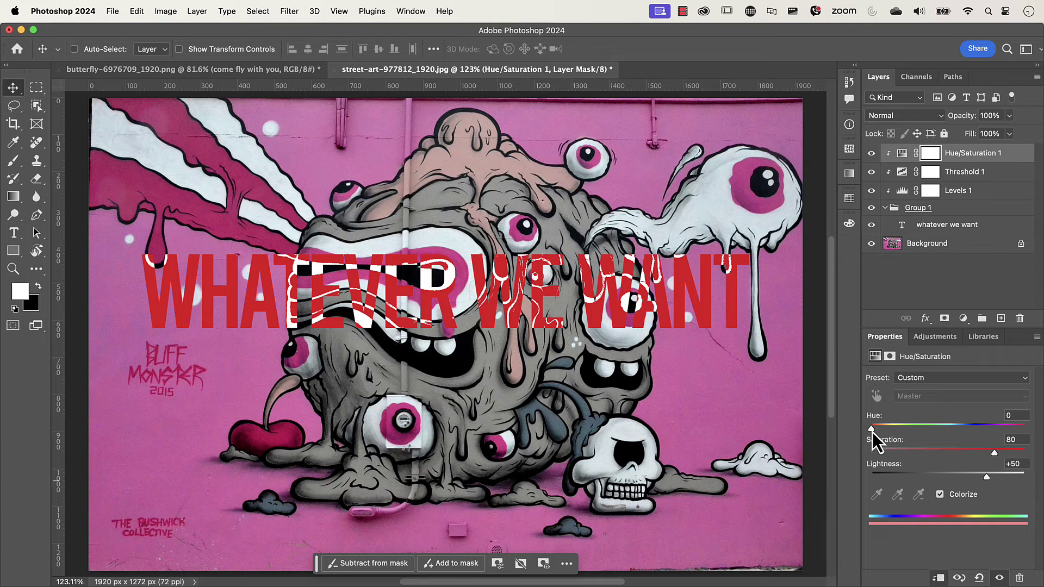
{"action": "left_click_drag", "start_coordinate": [872, 432], "coordinate": [951, 439]}
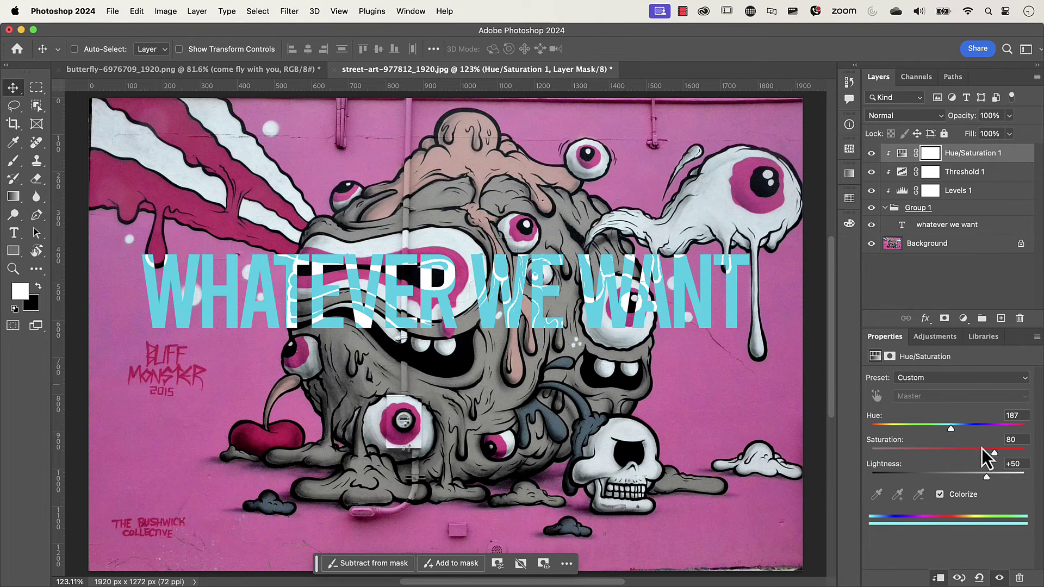
{"action": "left_click_drag", "start_coordinate": [984, 461], "coordinate": [976, 481]}
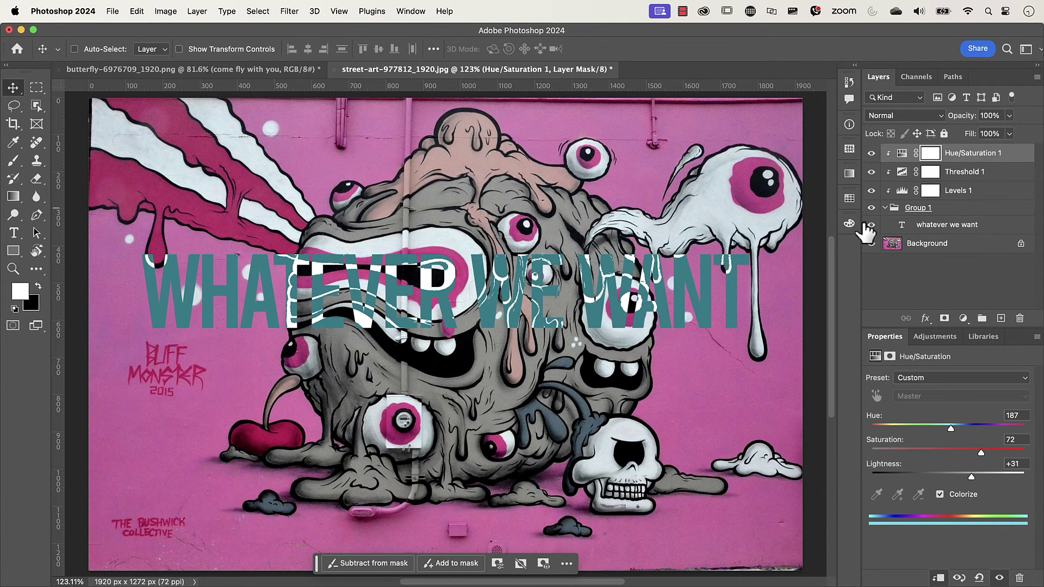
Move Group 1 higher on the image and reword the text to 'WHATEVER WE HAVE'
{"action": "left_click", "coordinate": [921, 212]}
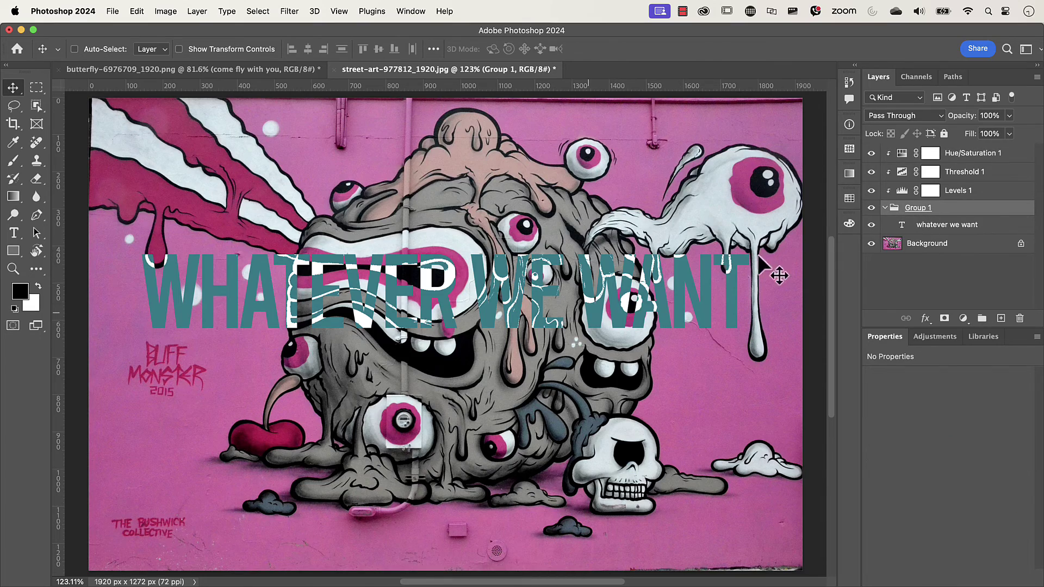
{"action": "left_click_drag", "start_coordinate": [598, 304], "coordinate": [580, 217]}
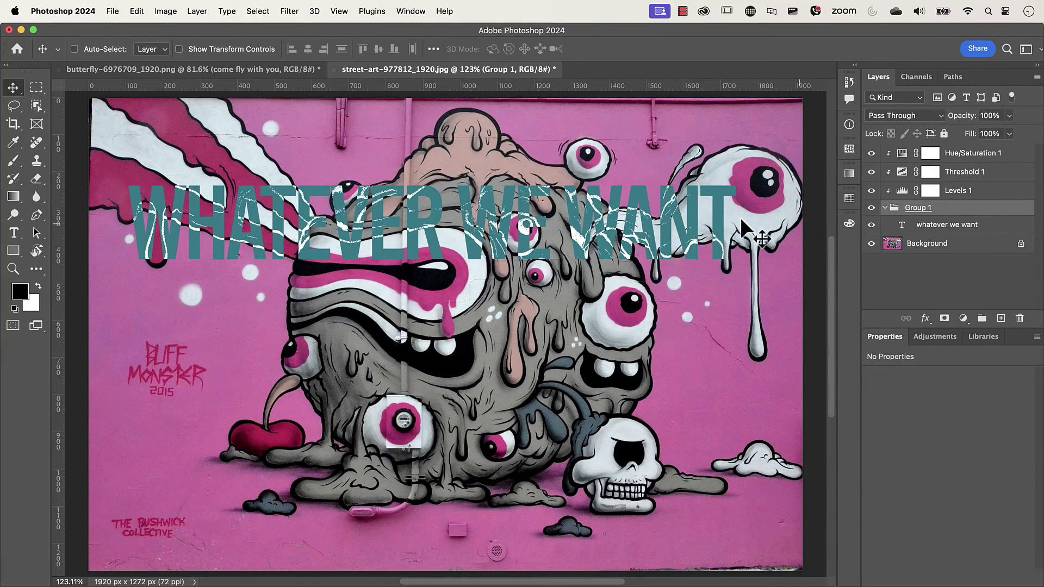
{"action": "double_click", "coordinate": [903, 228]}
{"action": "left_click", "coordinate": [721, 224]}
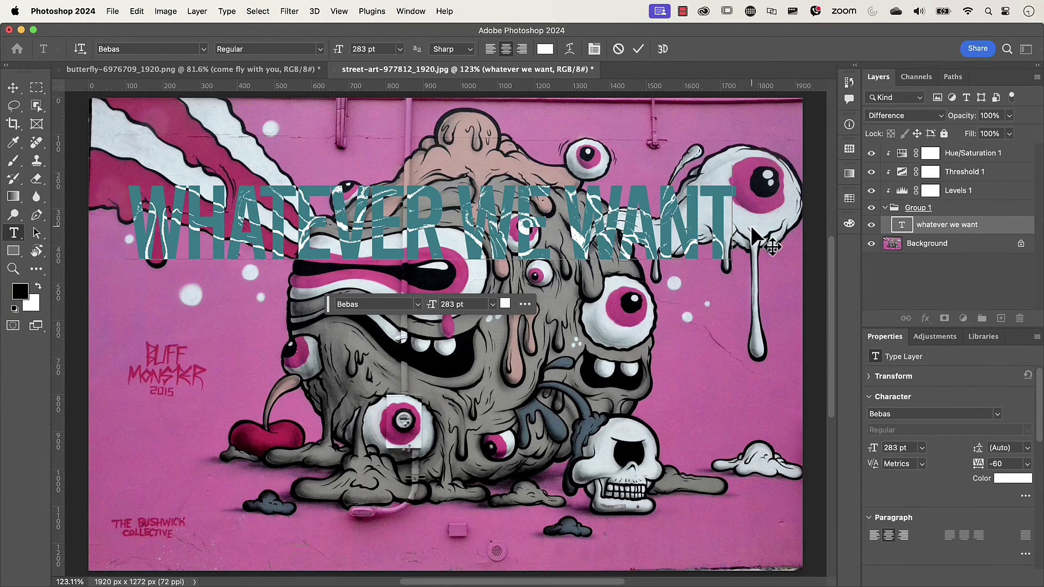
{"action": "key", "text": "BackSpace"}
{"action": "key", "text": "BackSpace"}
{"action": "key", "text": "BackSpace"}
{"action": "key", "text": "BackSpace"}
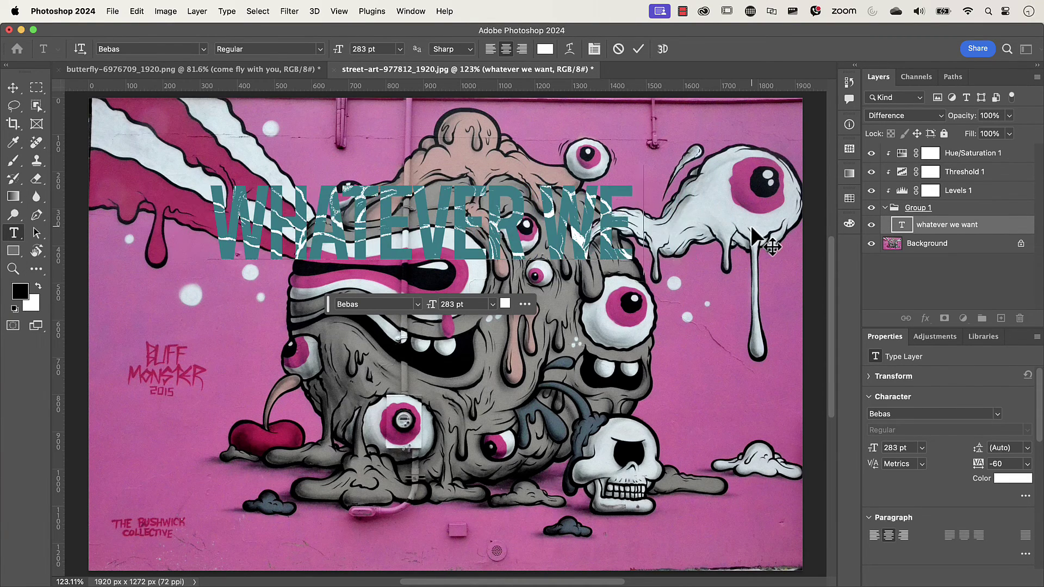
{"action": "type", "text": "HAVE"}
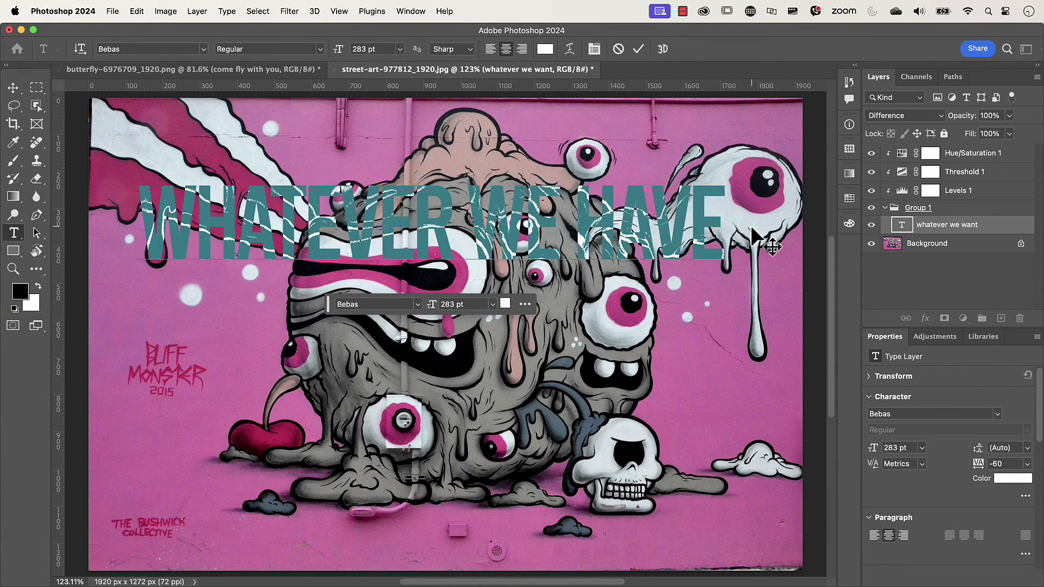
{"action": "left_click", "coordinate": [638, 49]}
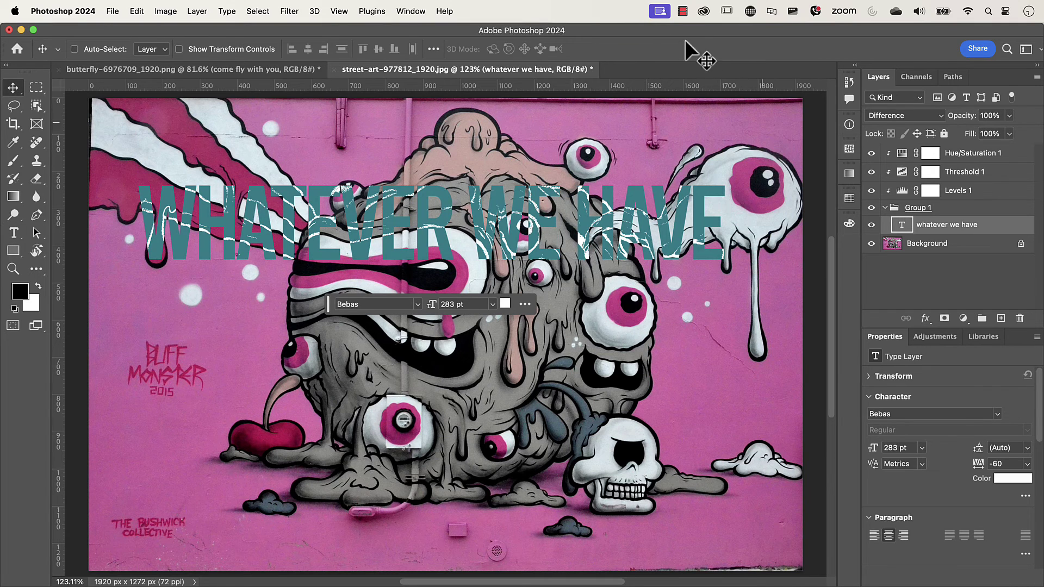
{"action": "left_click", "coordinate": [902, 156]}
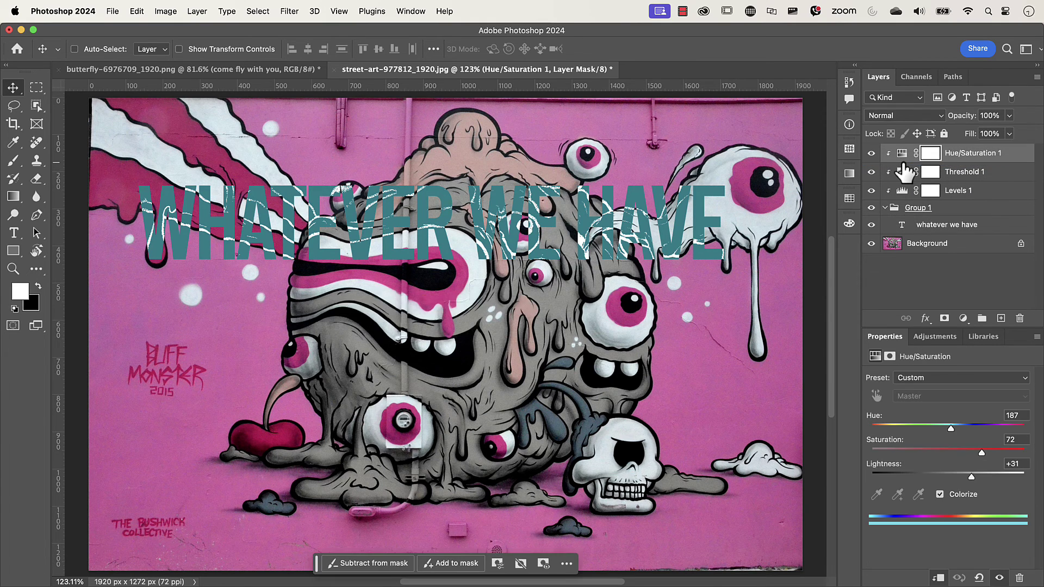
{"action": "left_click_drag", "start_coordinate": [902, 155], "coordinate": [901, 185]}
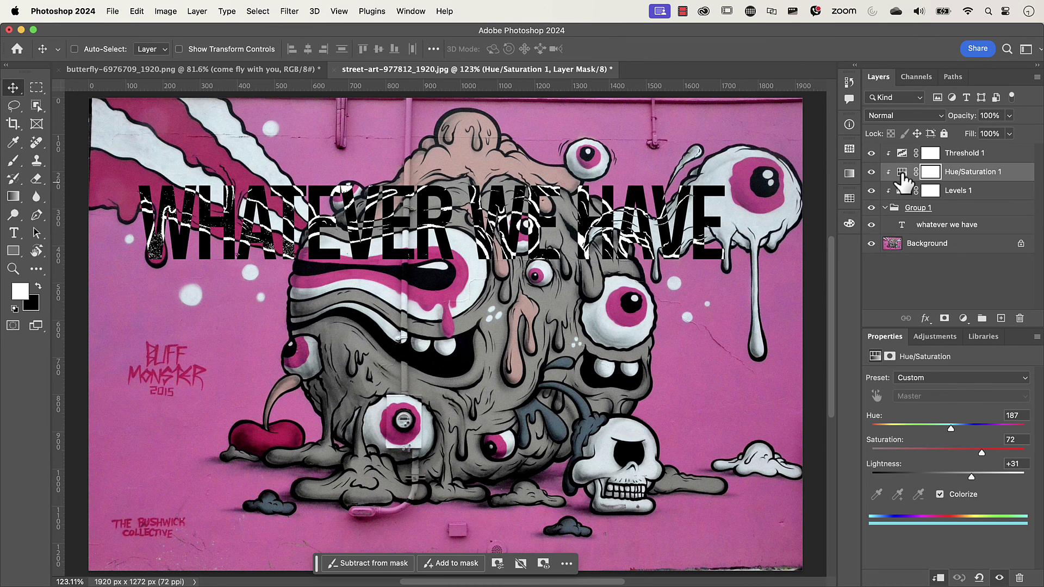
{"action": "left_click_drag", "start_coordinate": [901, 173], "coordinate": [901, 149]}
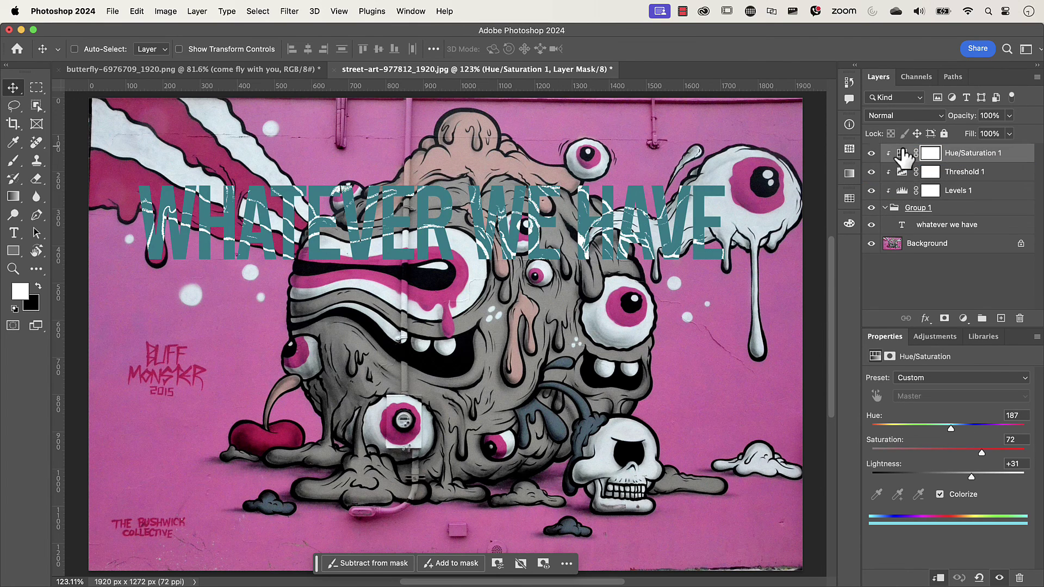